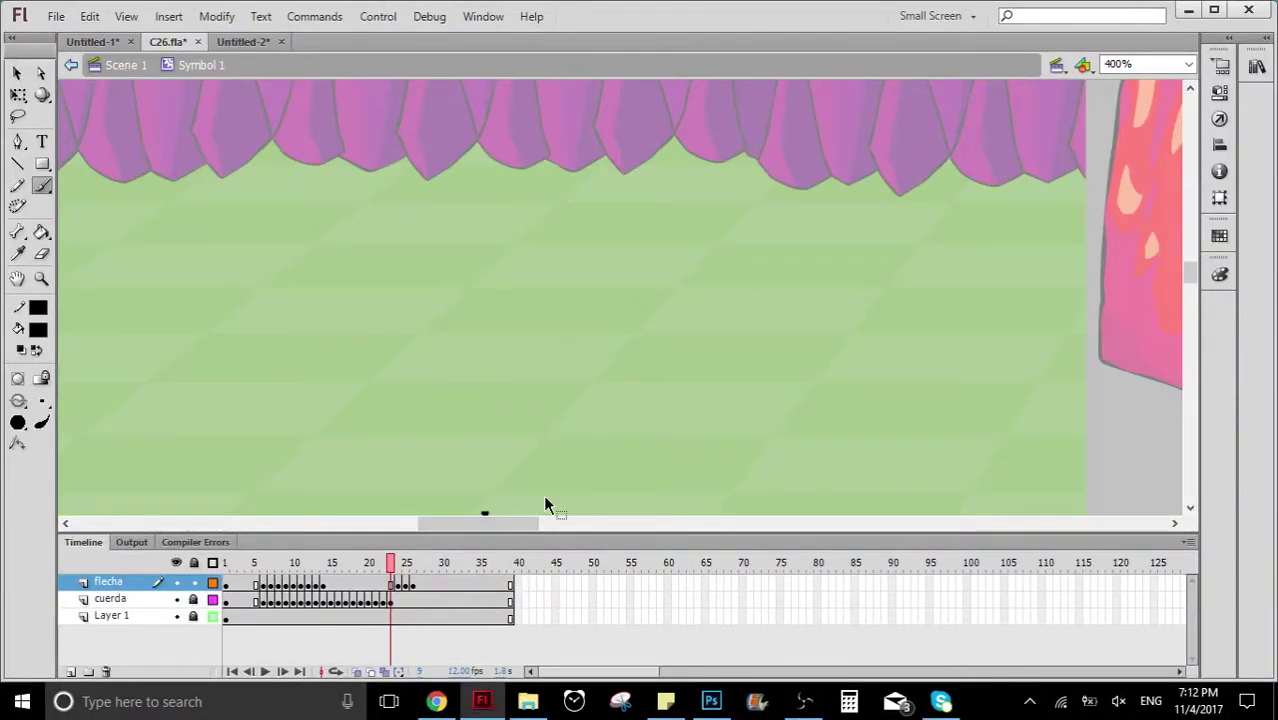
Play the arrow animation, then replay it from an early frame
drag(430, 518, 552, 521)
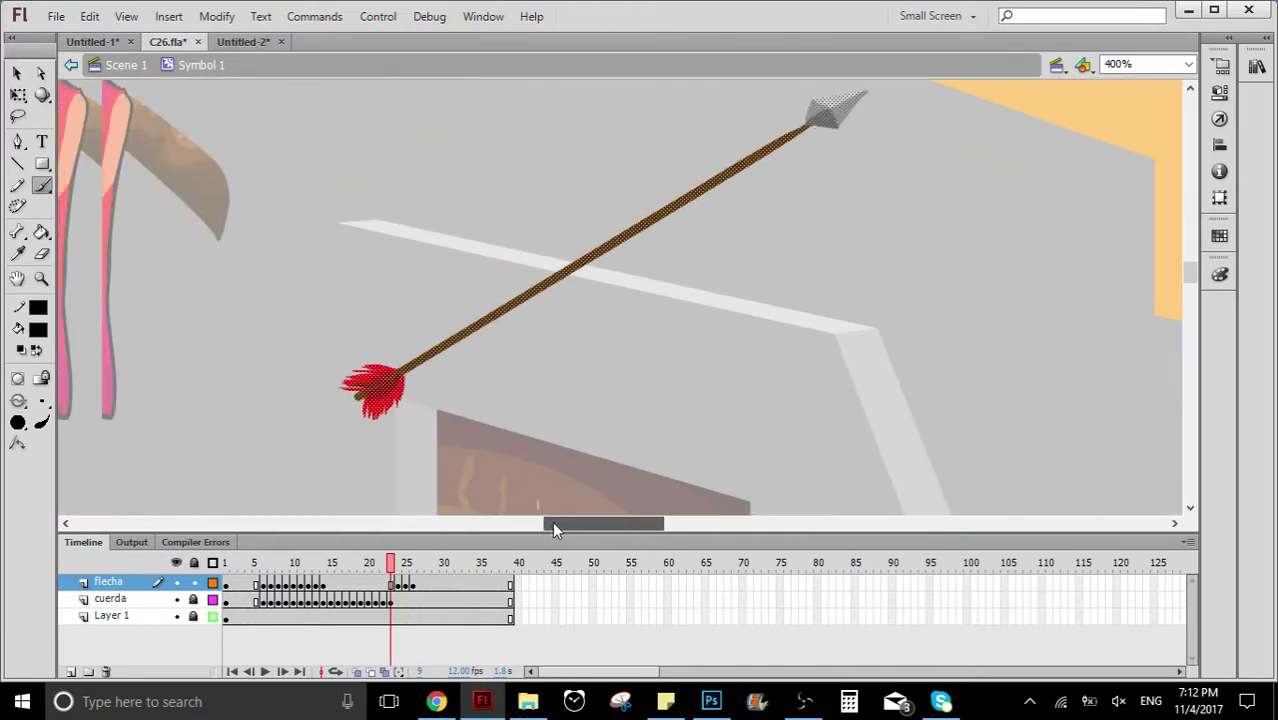
drag(389, 563, 265, 572)
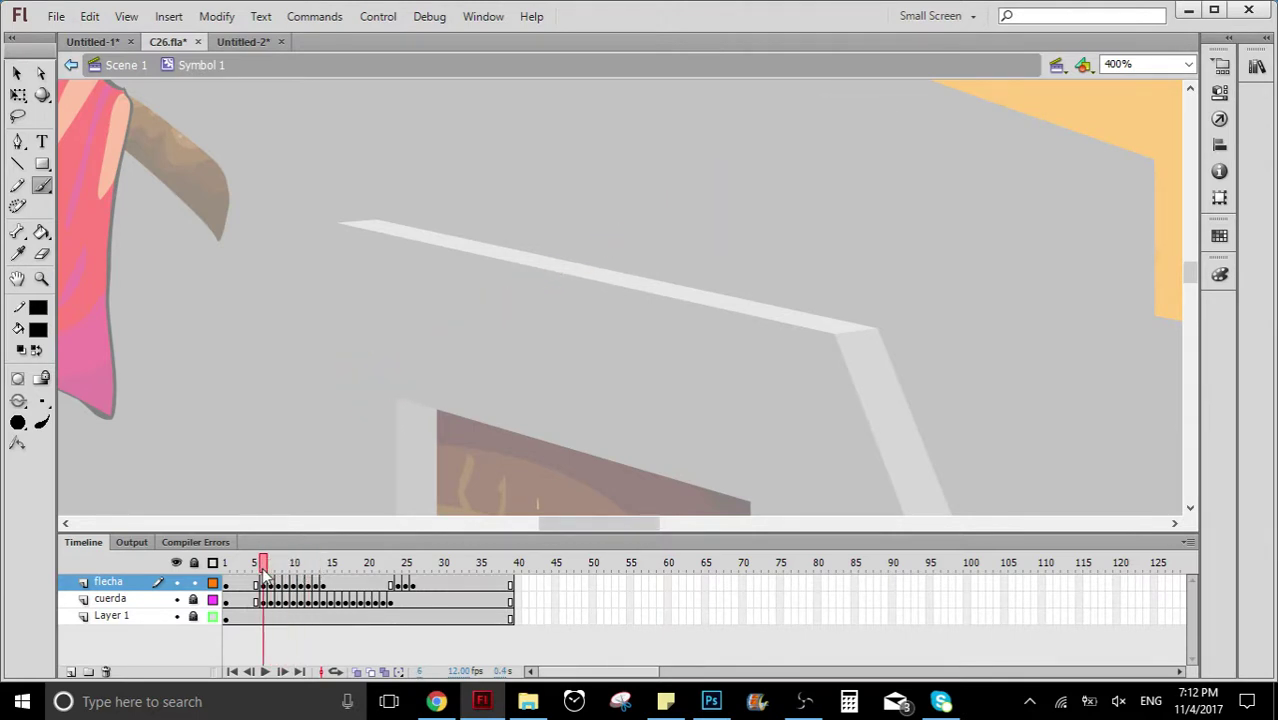
key(Return)
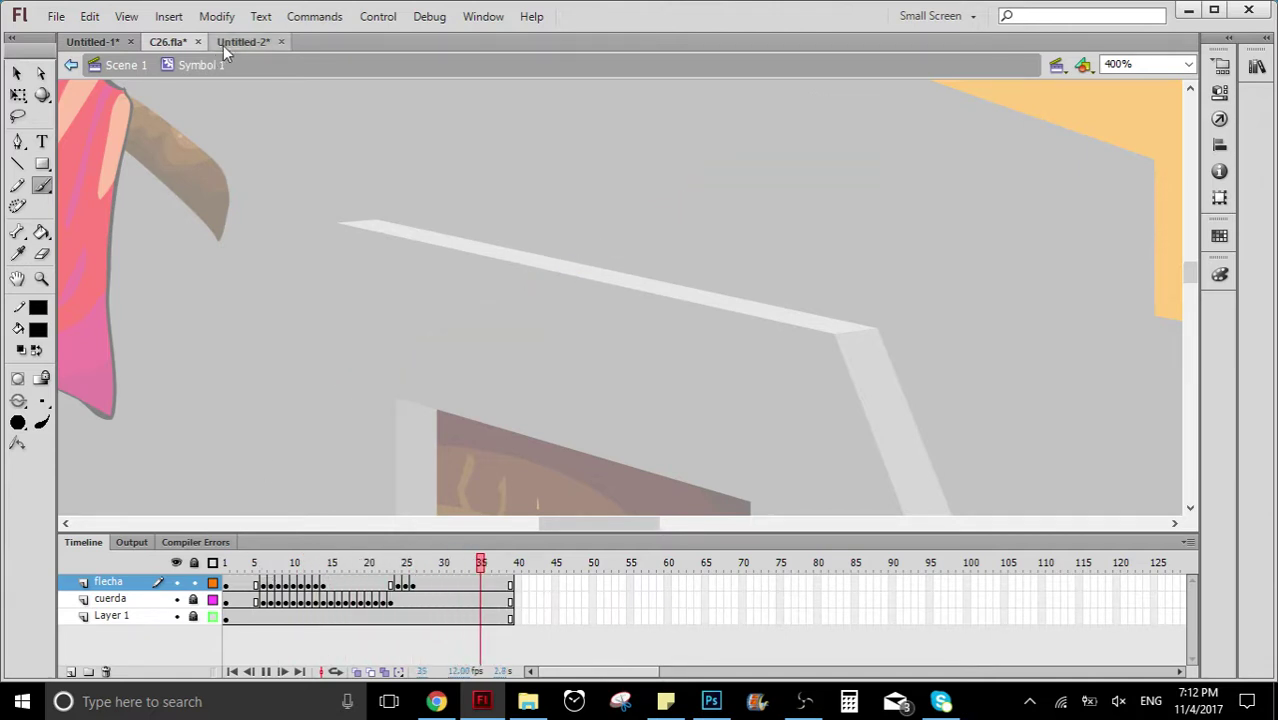
click(263, 588)
key(Return)
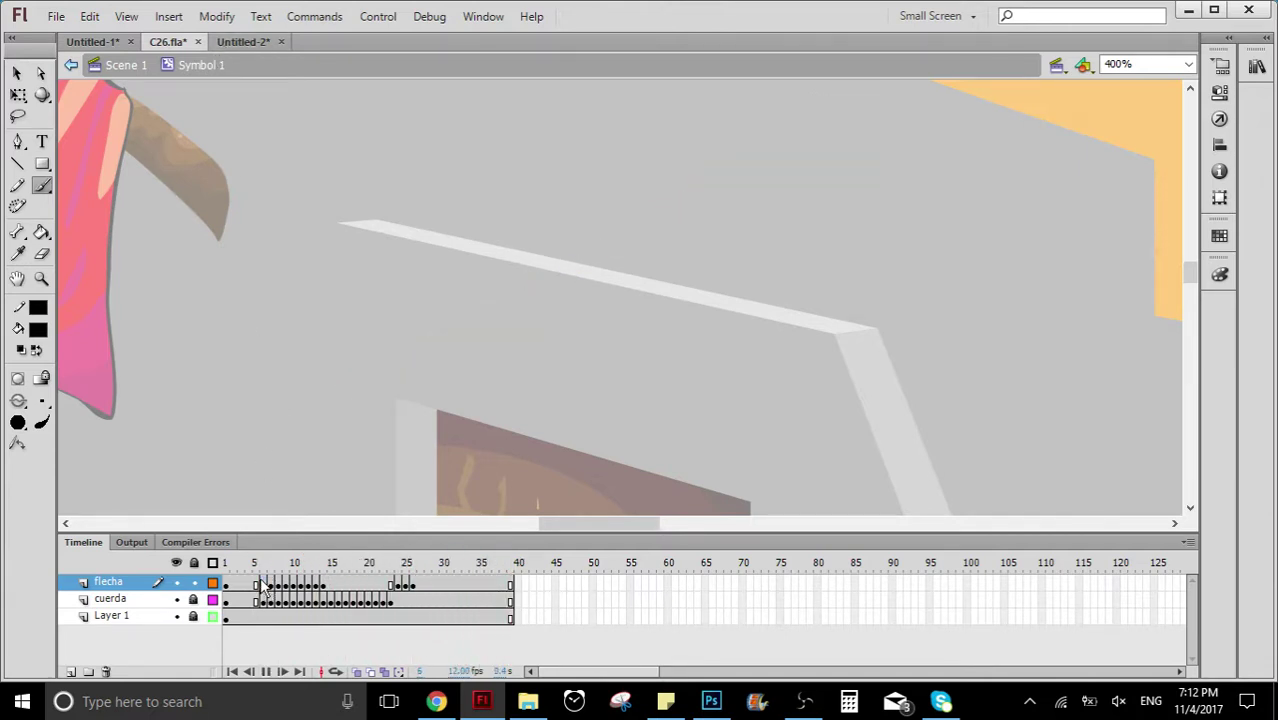
Switch to Untitled-2 and play its wobbling-line animation twice, rewinding to frame 1 between plays
click(241, 42)
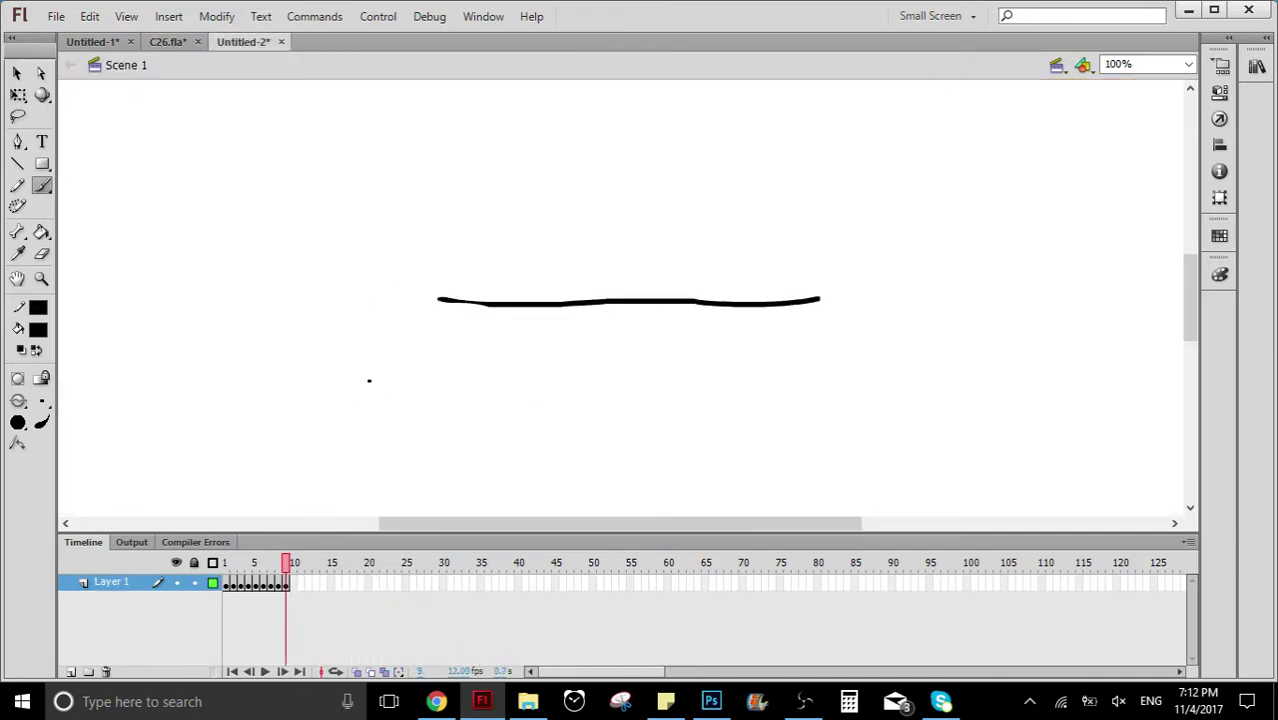
key(Return)
drag(288, 562, 213, 565)
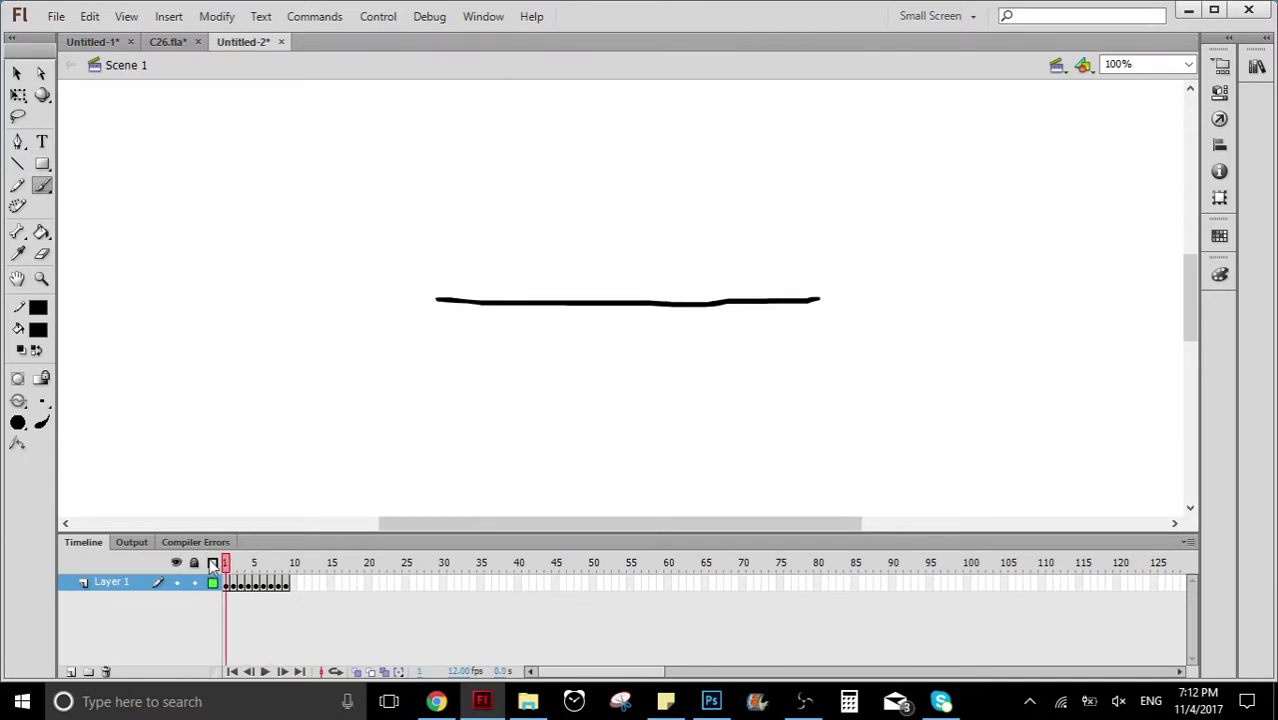
key(Return)
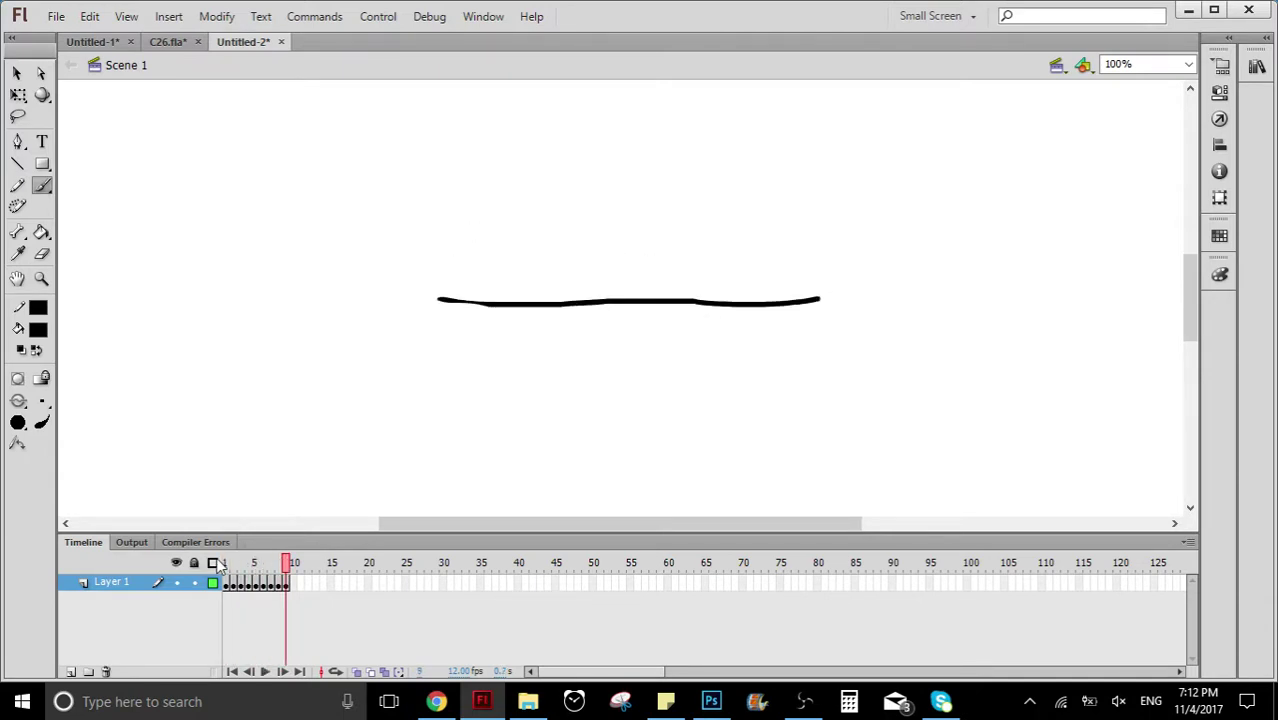
Return to C26.fla, scrub back to frame 4, and set the stage zoom to 100%
click(165, 41)
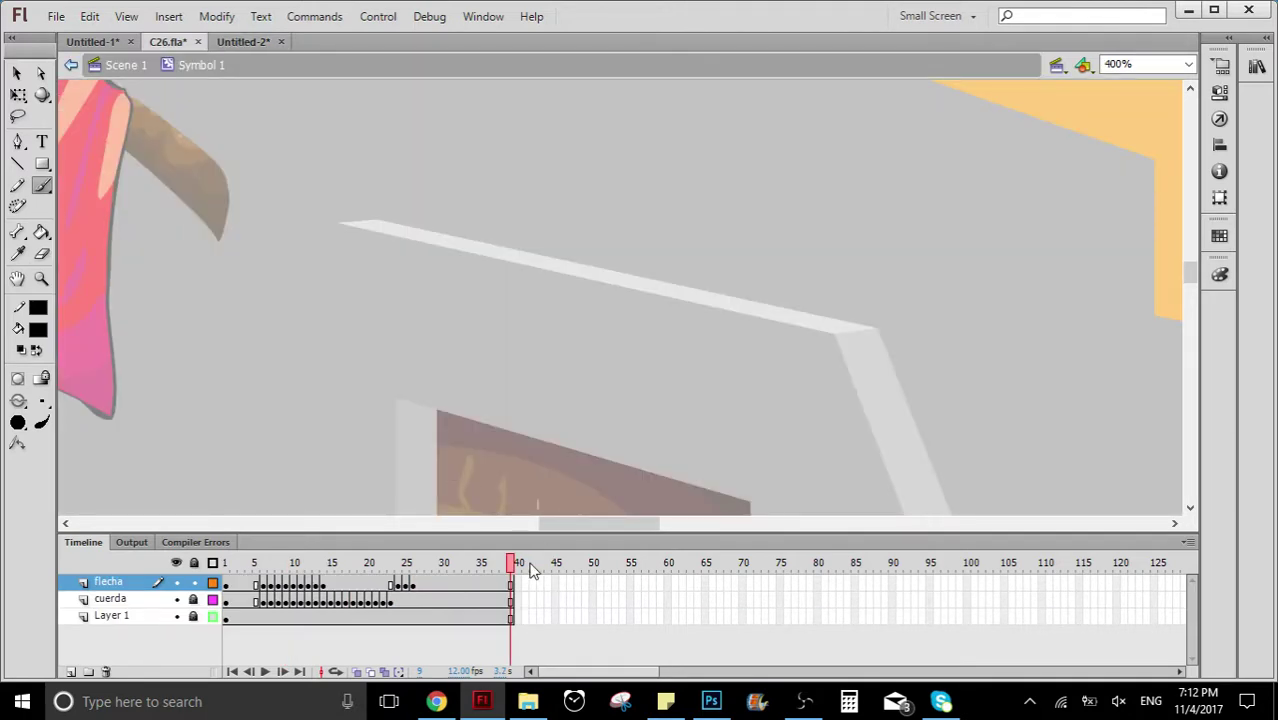
drag(512, 566, 253, 574)
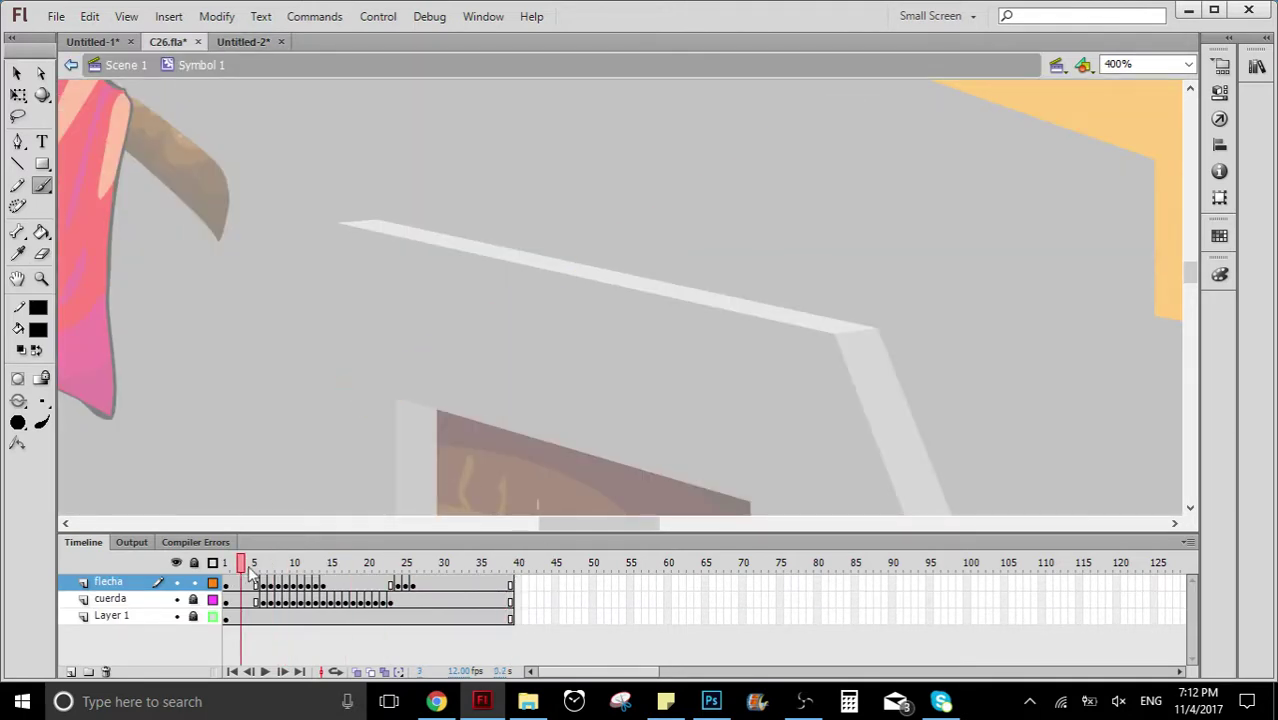
click(1188, 63)
click(1140, 145)
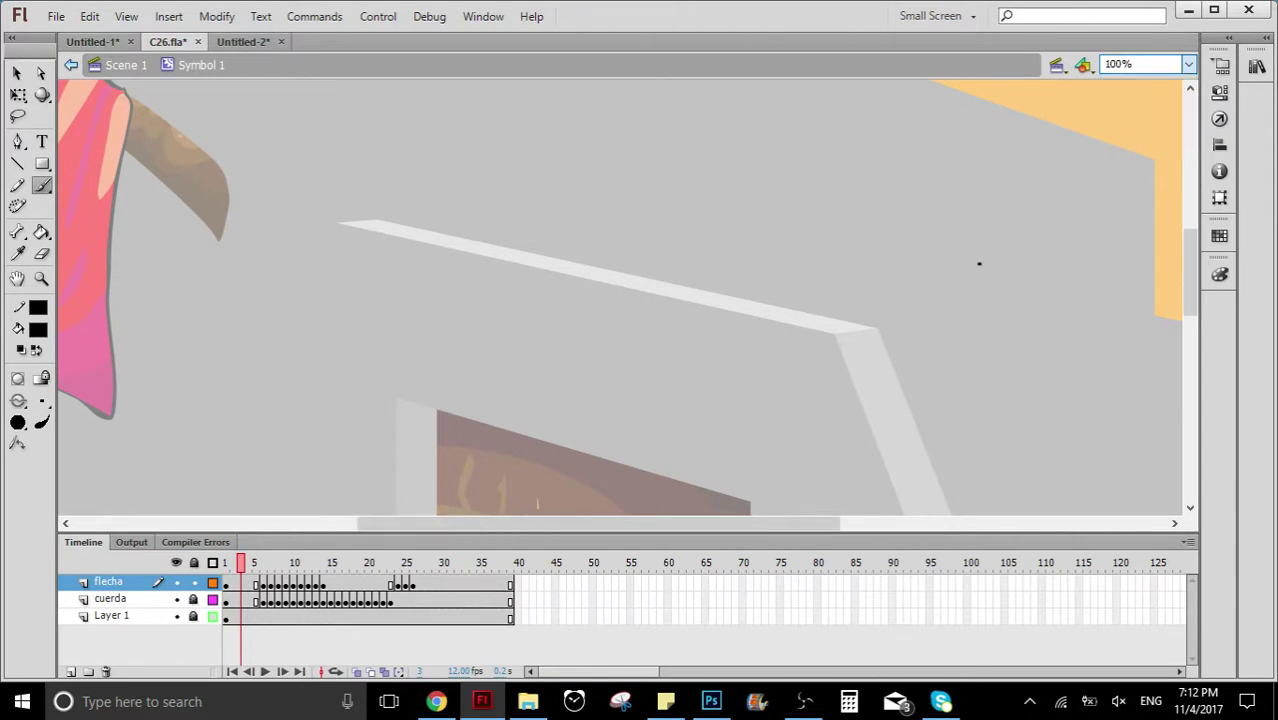
scroll(607, 437, down, 3)
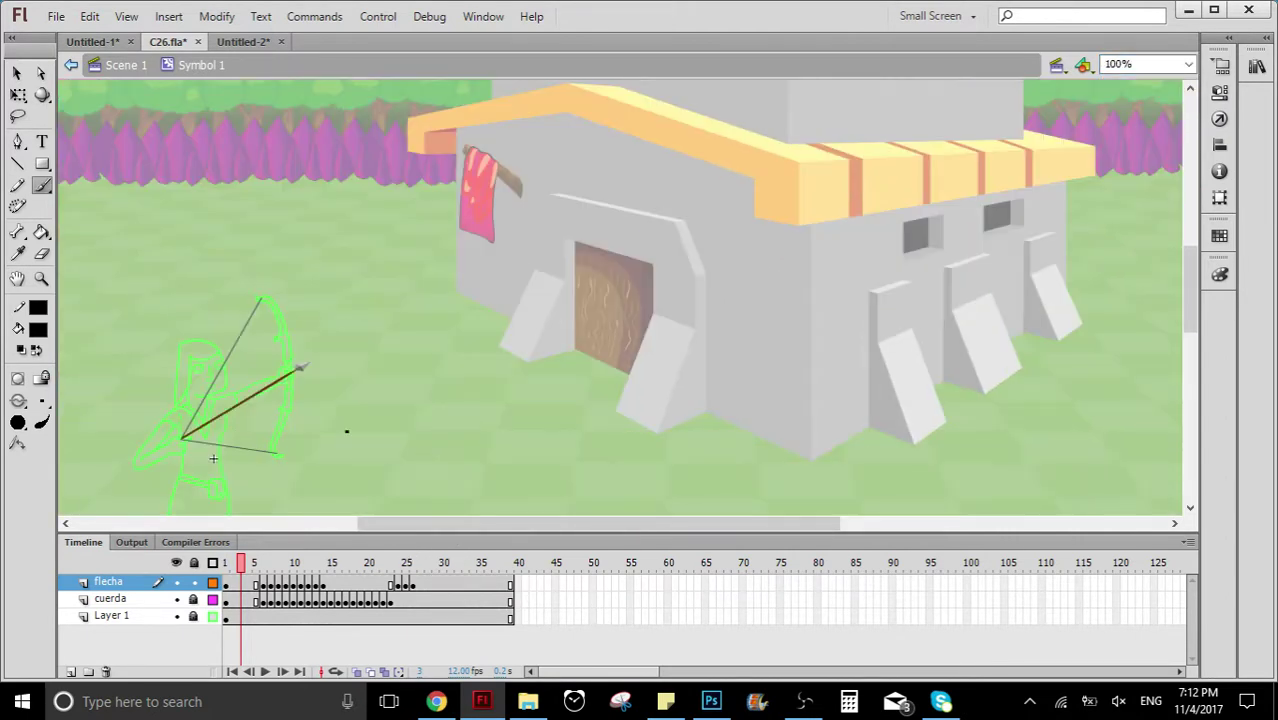
Replay the arrow's flight toward the house, scrubbing back to frames 10, 4, 21 and 1
key(Return)
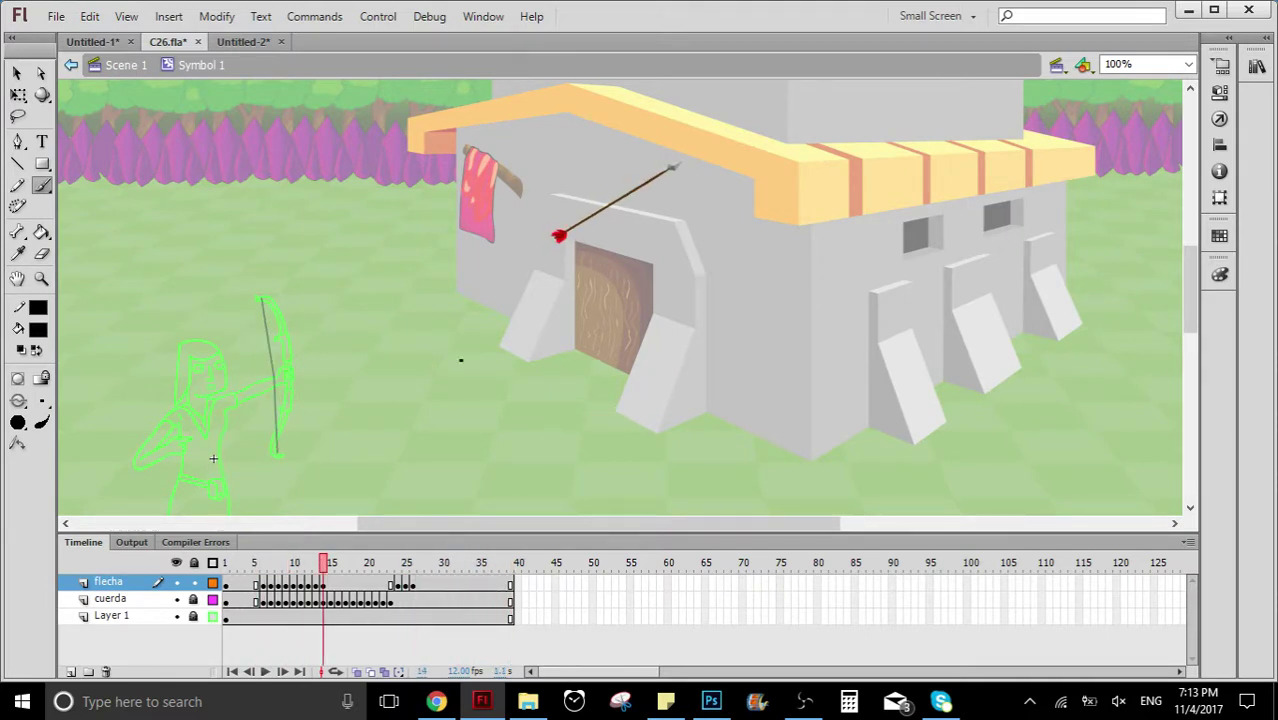
drag(322, 563, 255, 563)
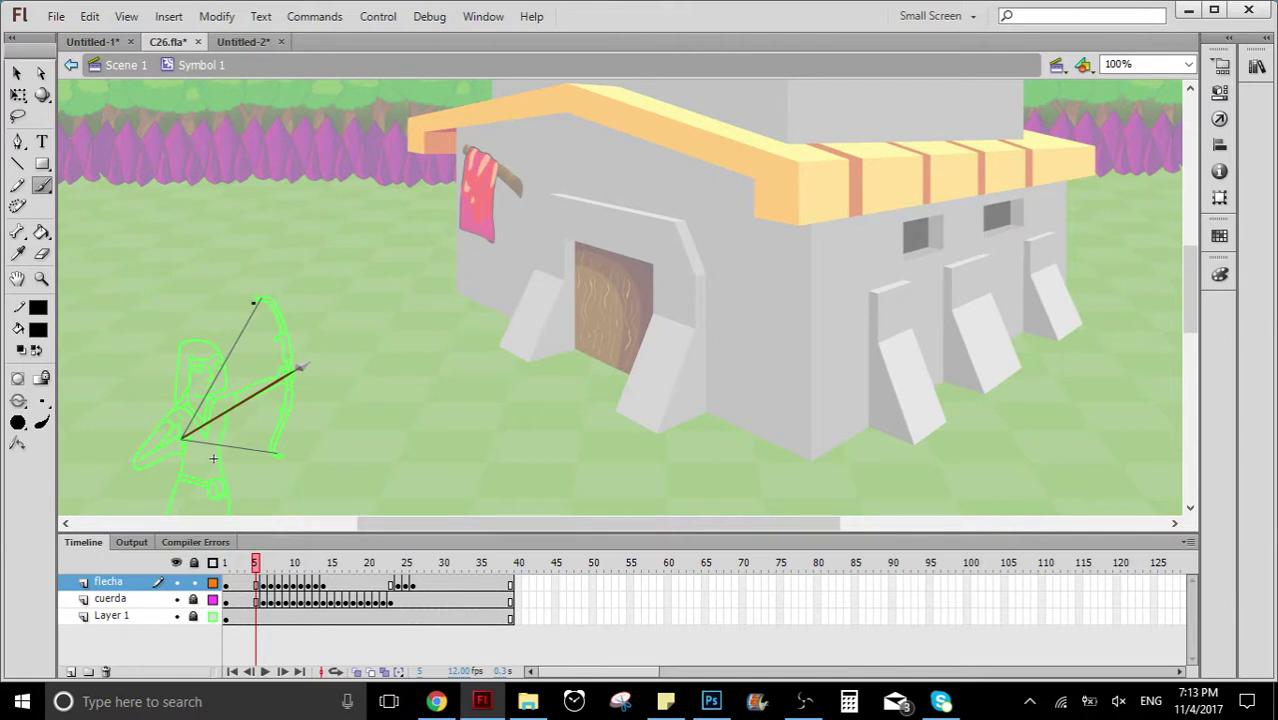
key(Return)
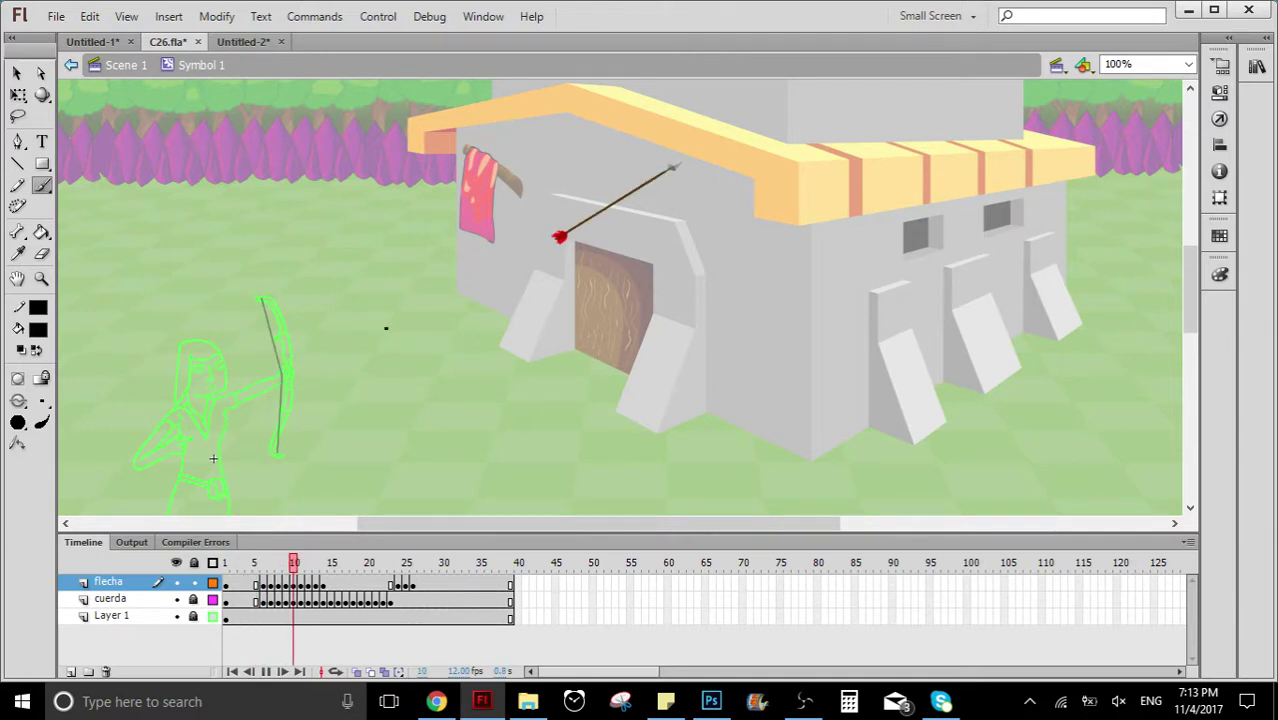
click(250, 584)
key(Return)
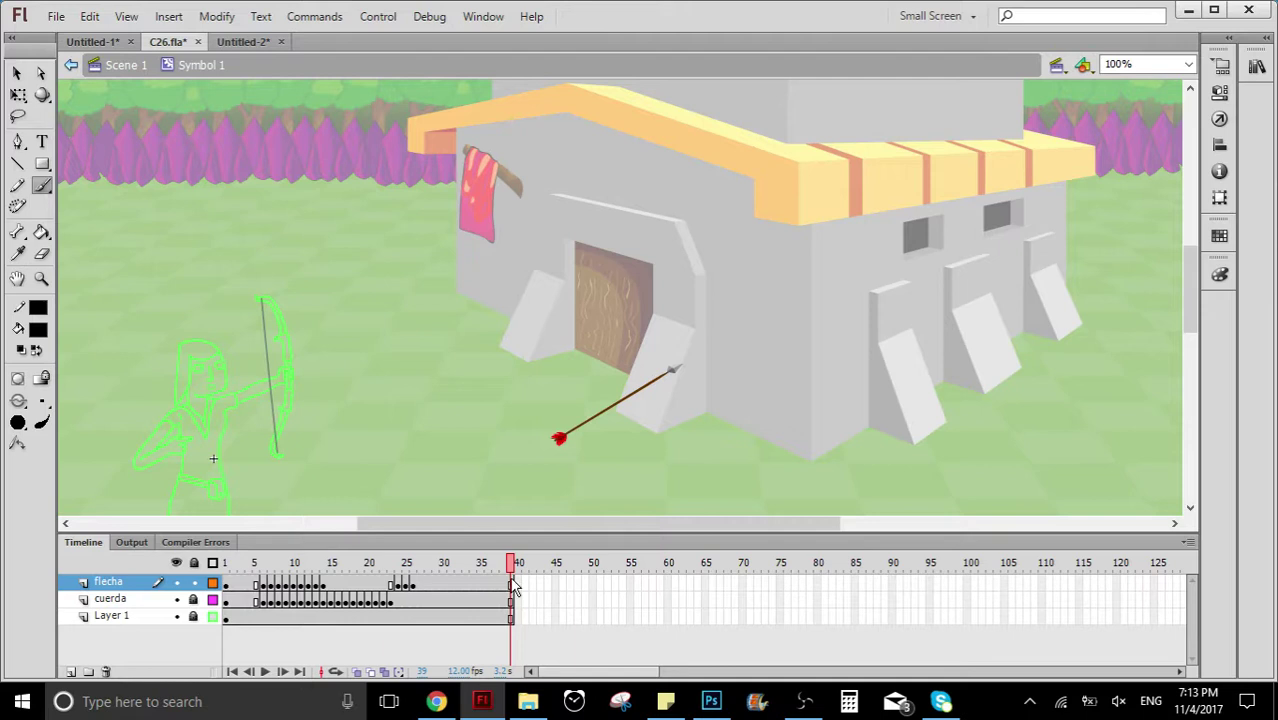
drag(510, 566, 362, 573)
click(225, 578)
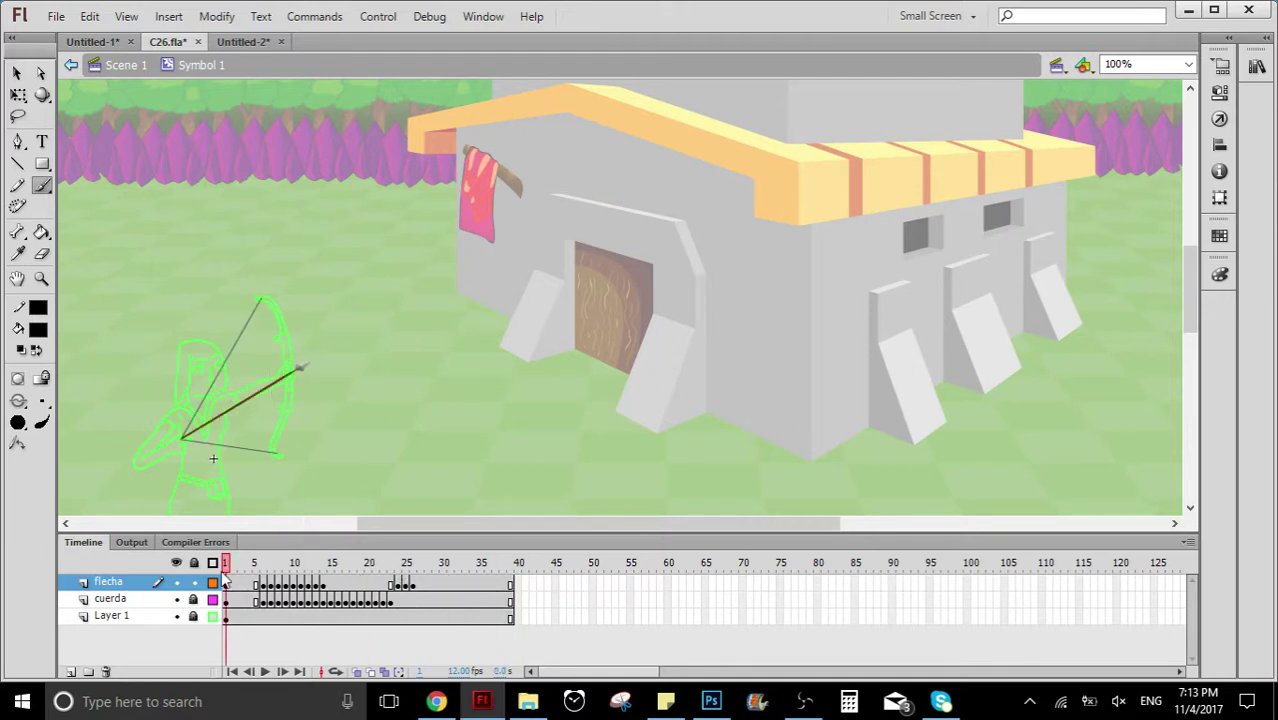
key(Return)
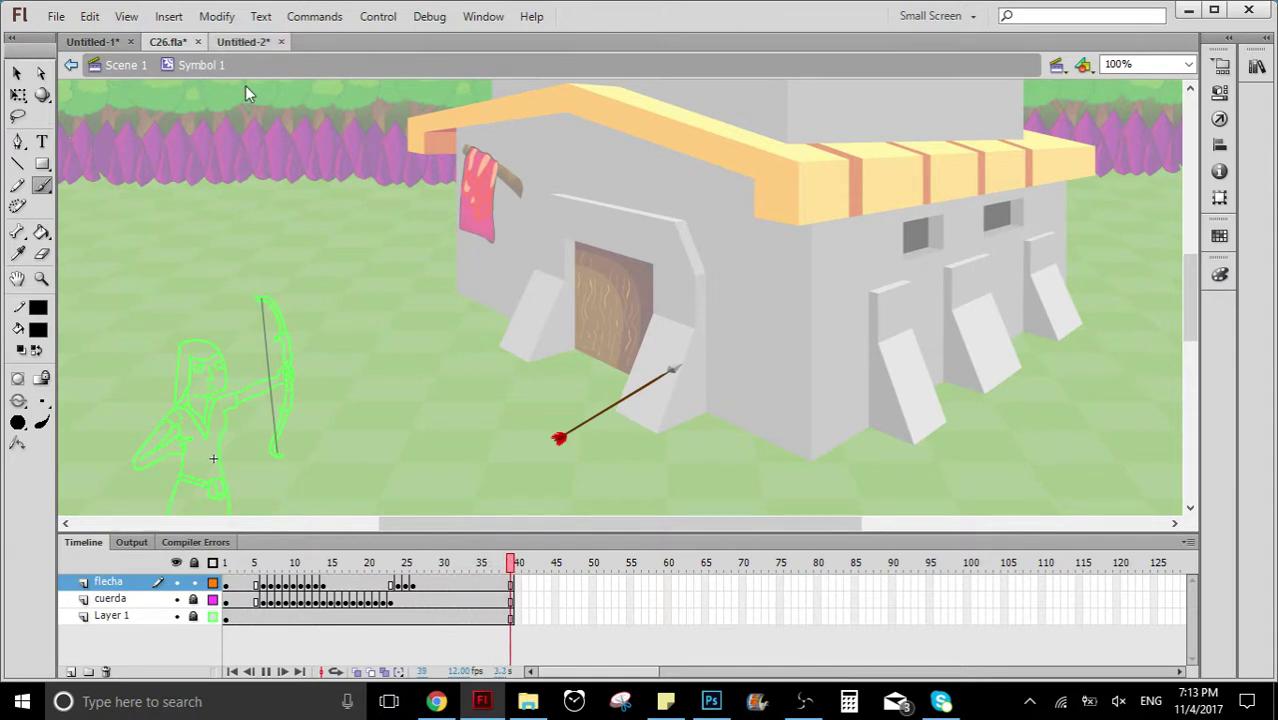
In Untitled-2, add Layer 2 above Layer 1, hide Layer 1, and select frame 1
click(243, 41)
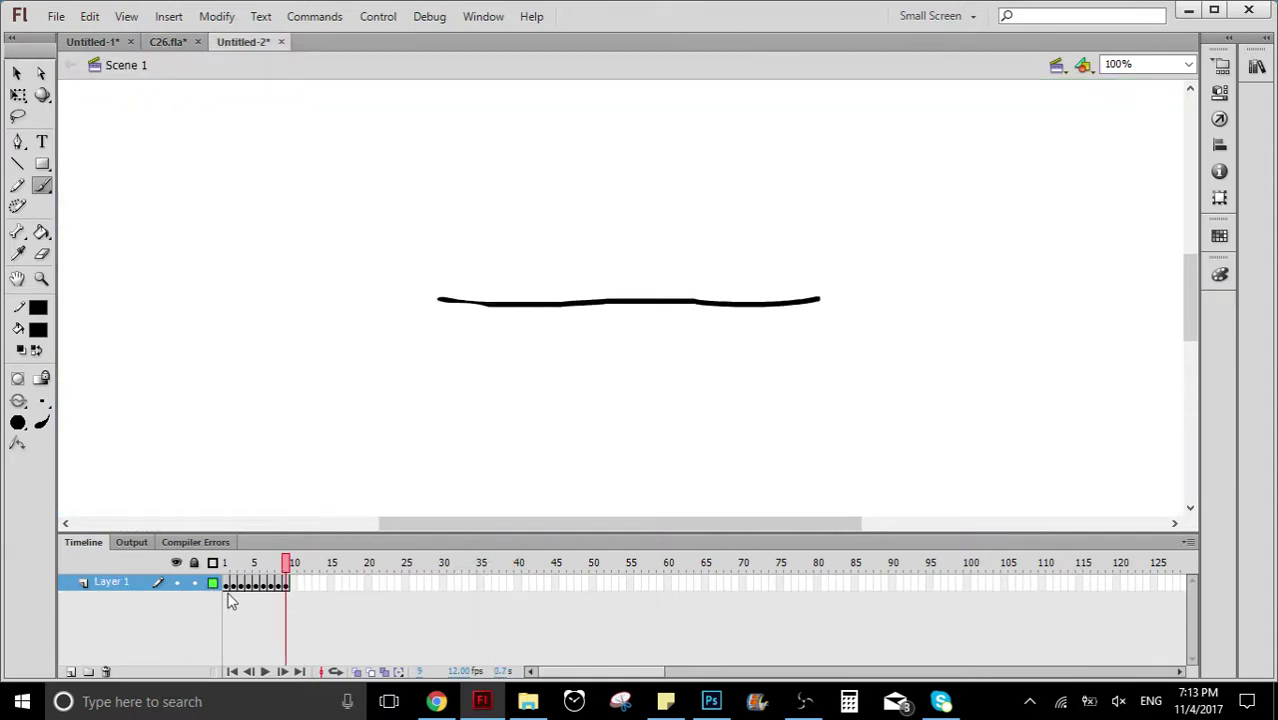
click(70, 671)
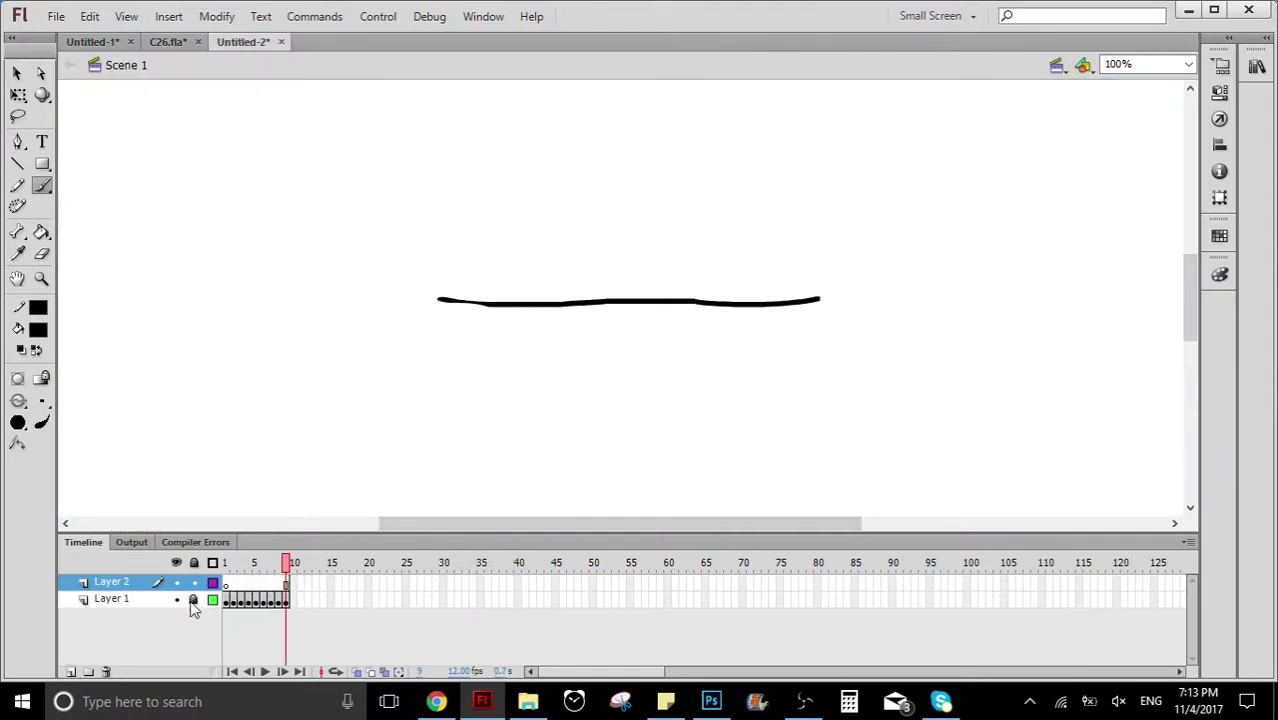
click(176, 599)
click(228, 588)
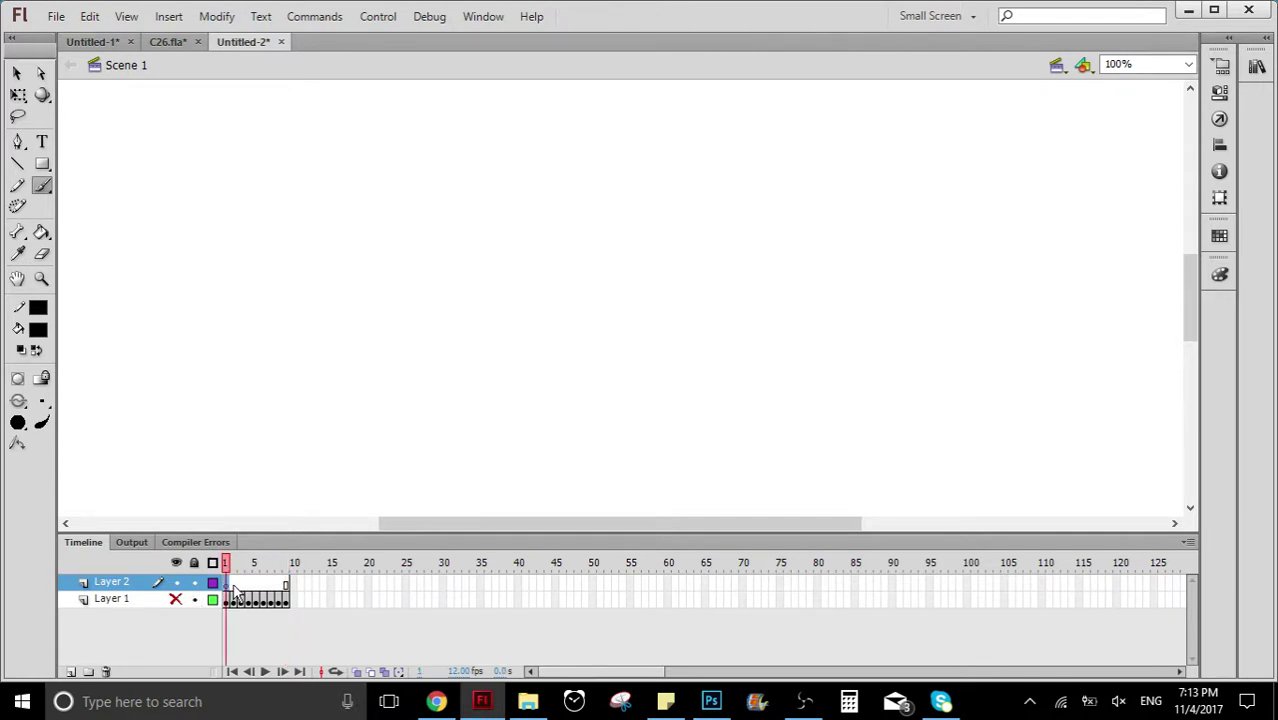
Insert blank keyframes on Layer 2 at frames 2, 3 and 4
right_click(233, 588)
click(330, 236)
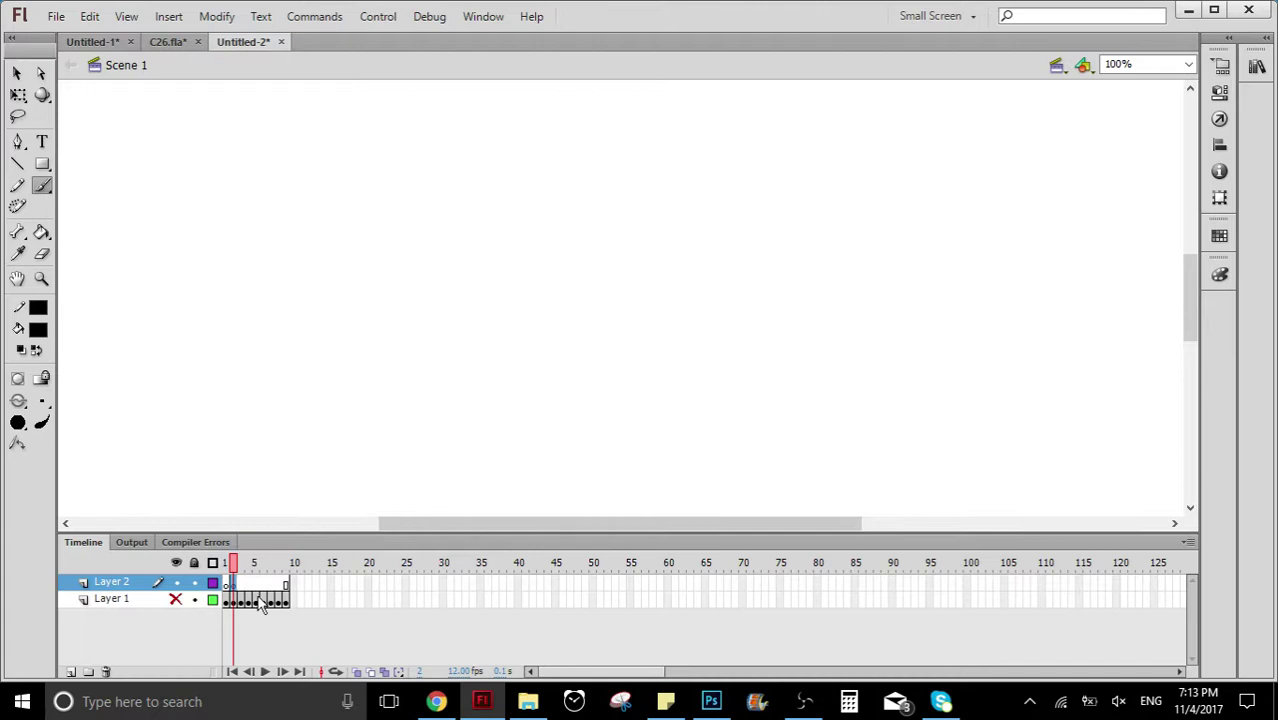
right_click(244, 588)
click(424, 235)
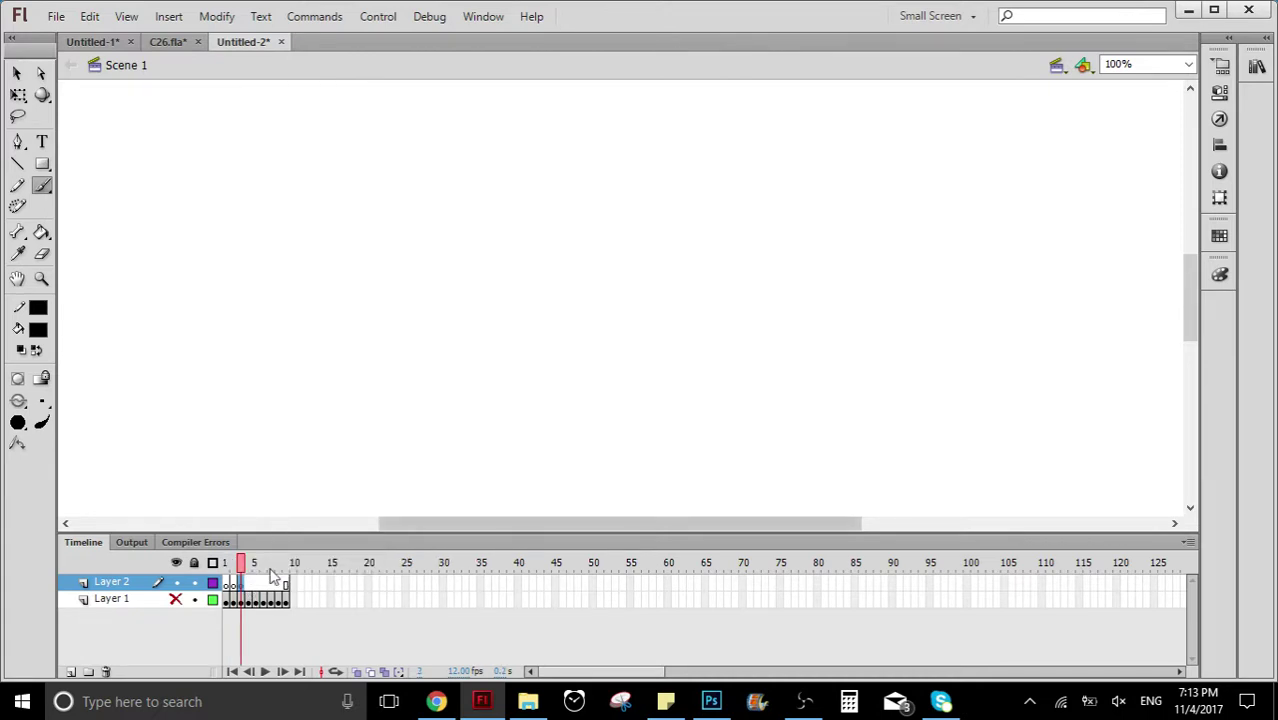
right_click(248, 588)
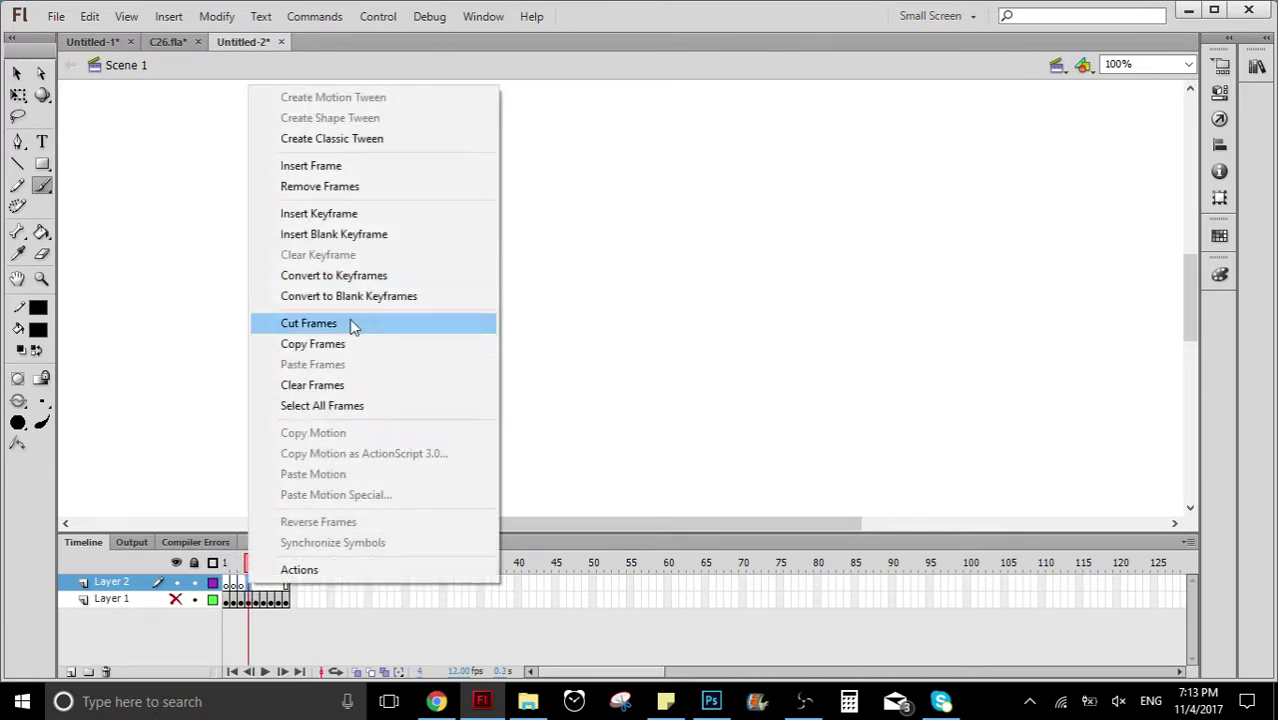
click(371, 234)
Insert blank keyframes on Layer 2 at frames 5 through 9
right_click(251, 588)
right_click(256, 588)
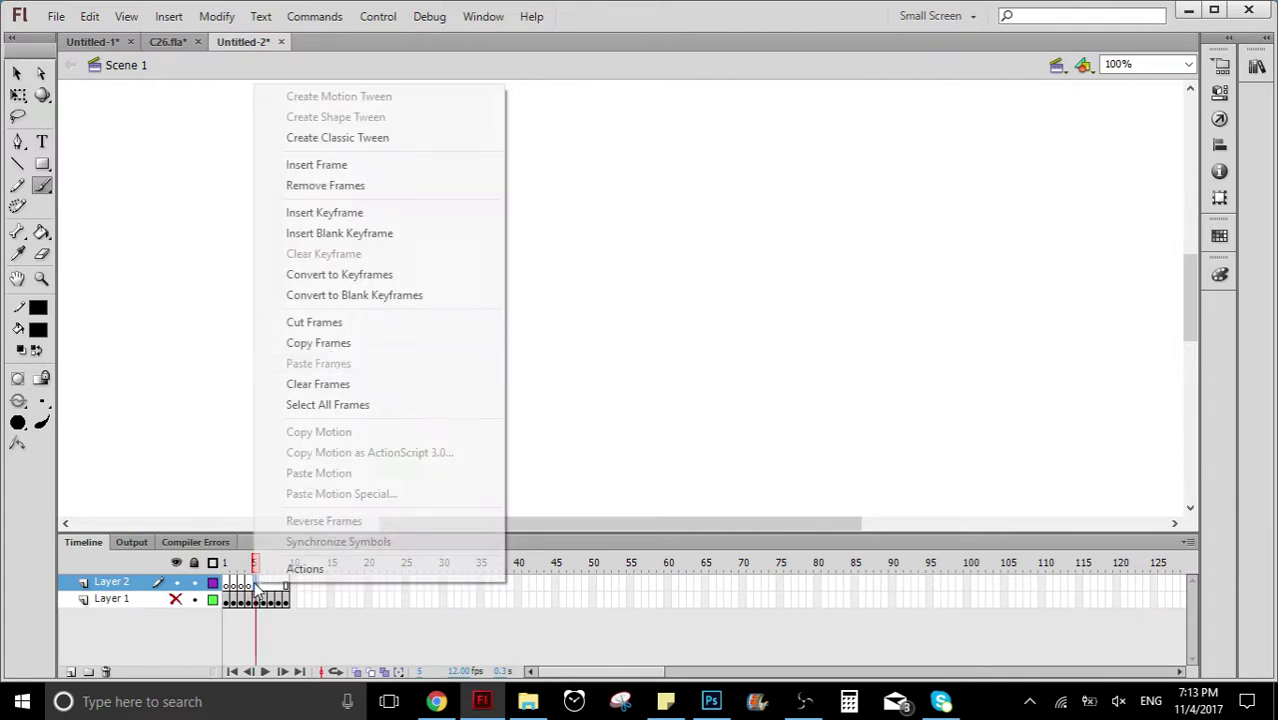
click(345, 233)
right_click(262, 588)
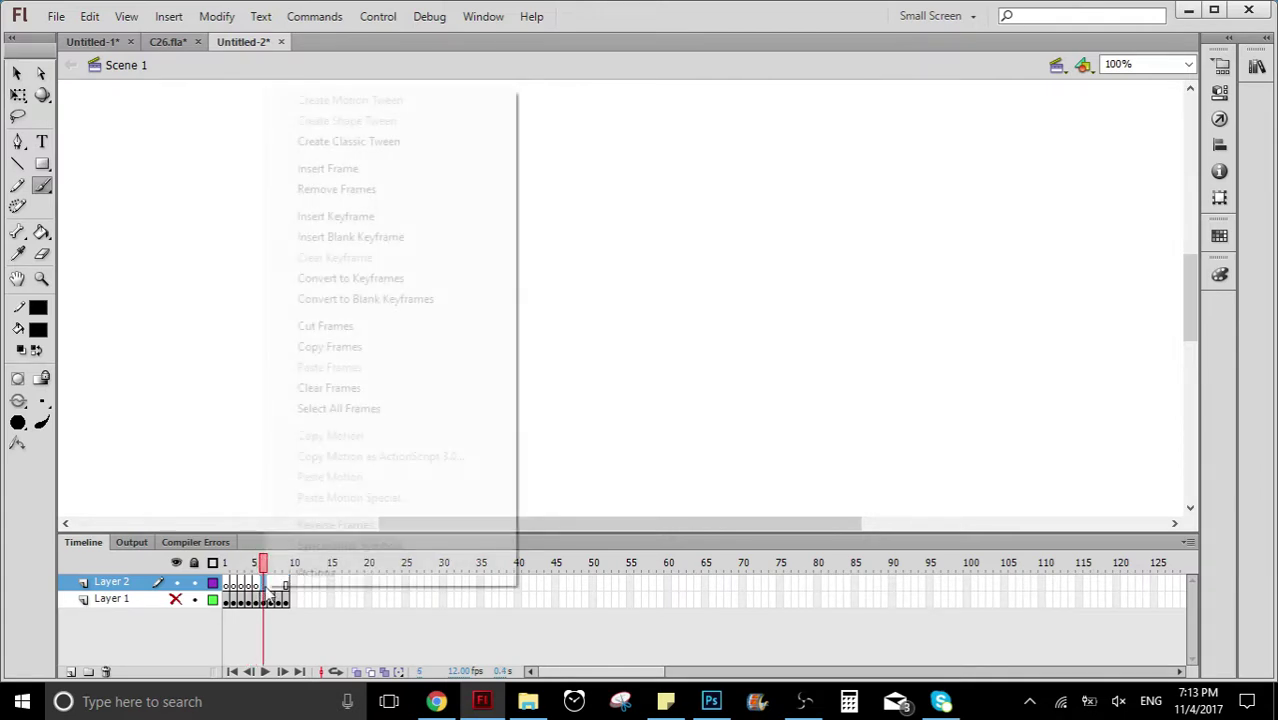
click(406, 226)
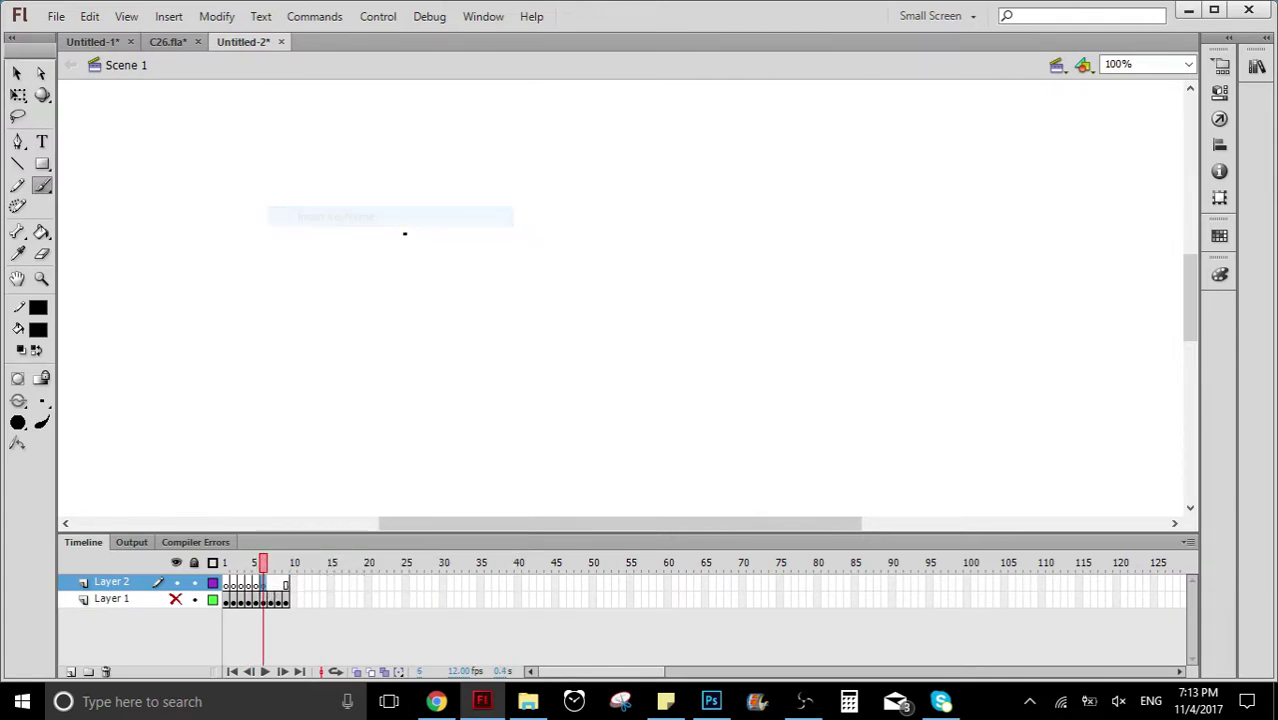
right_click(279, 588)
click(375, 236)
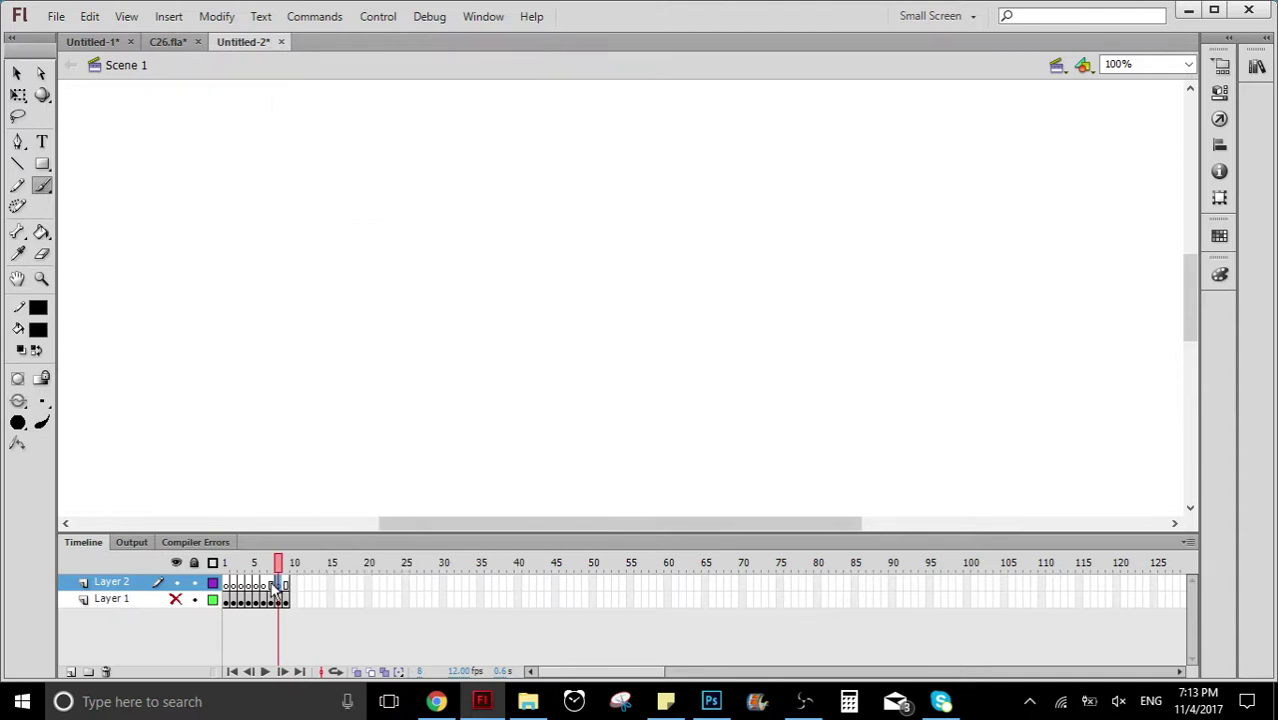
right_click(273, 588)
click(372, 240)
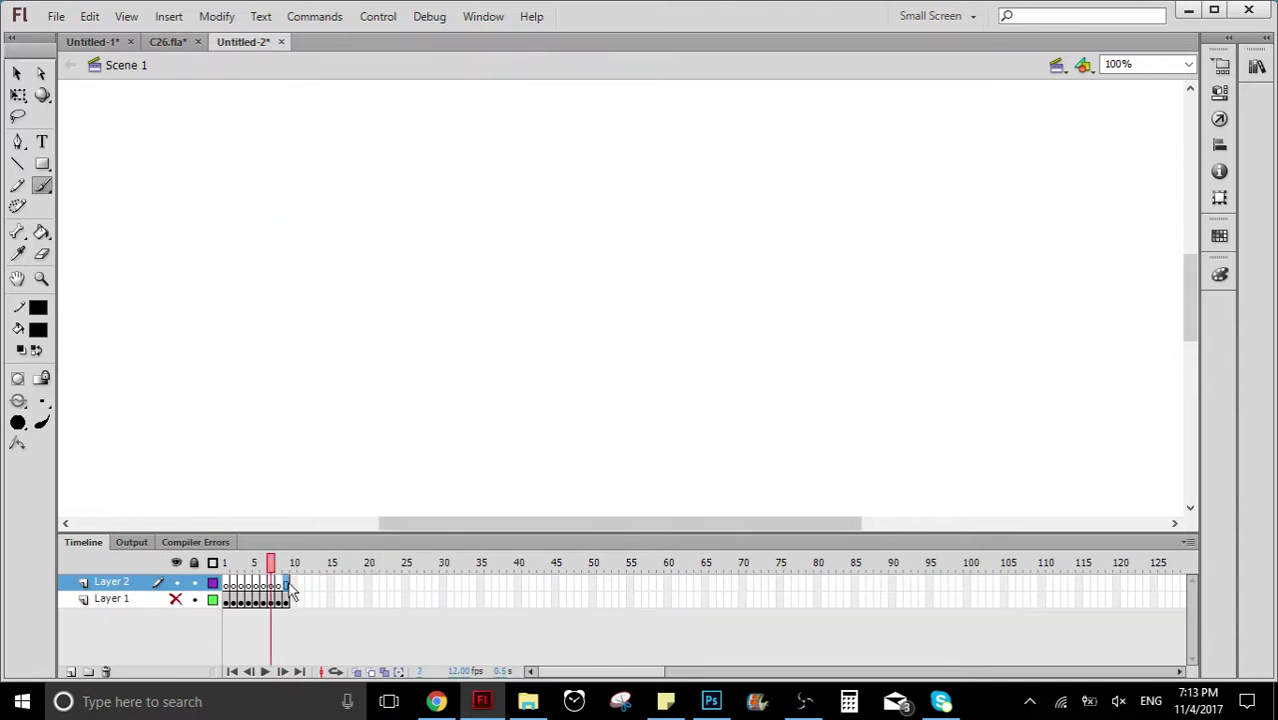
right_click(289, 588)
click(424, 238)
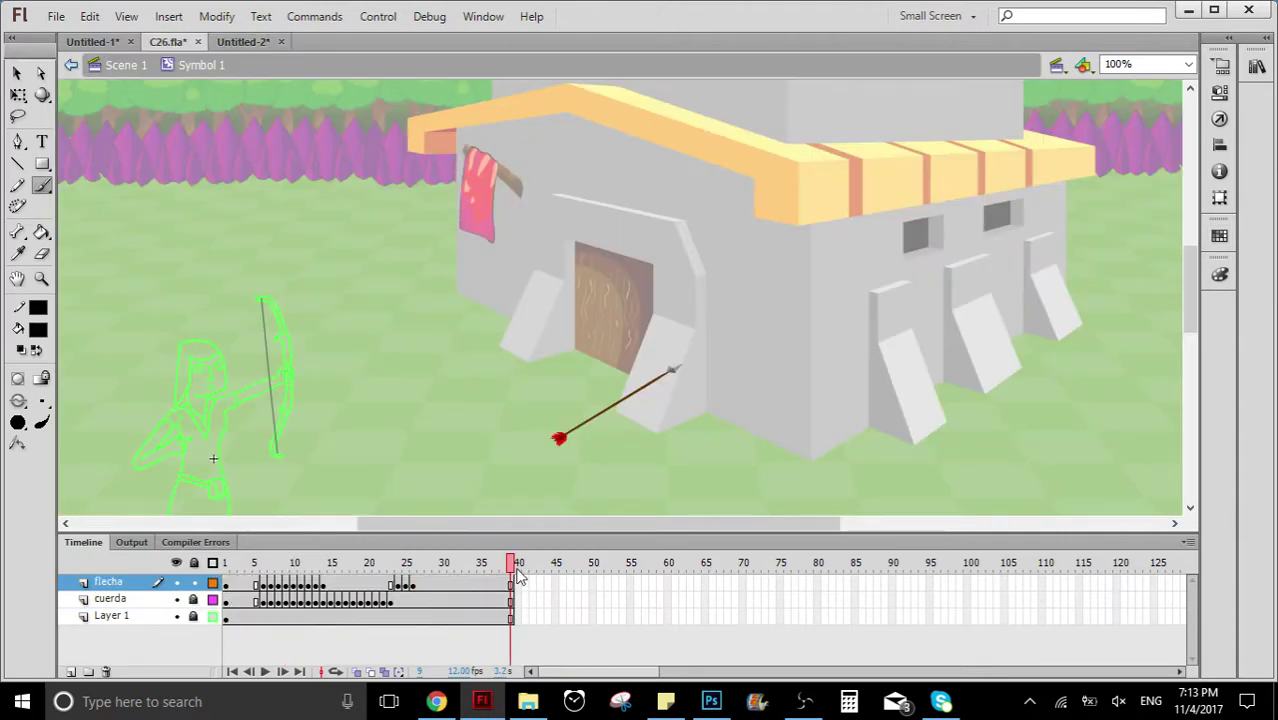
drag(517, 570, 294, 590)
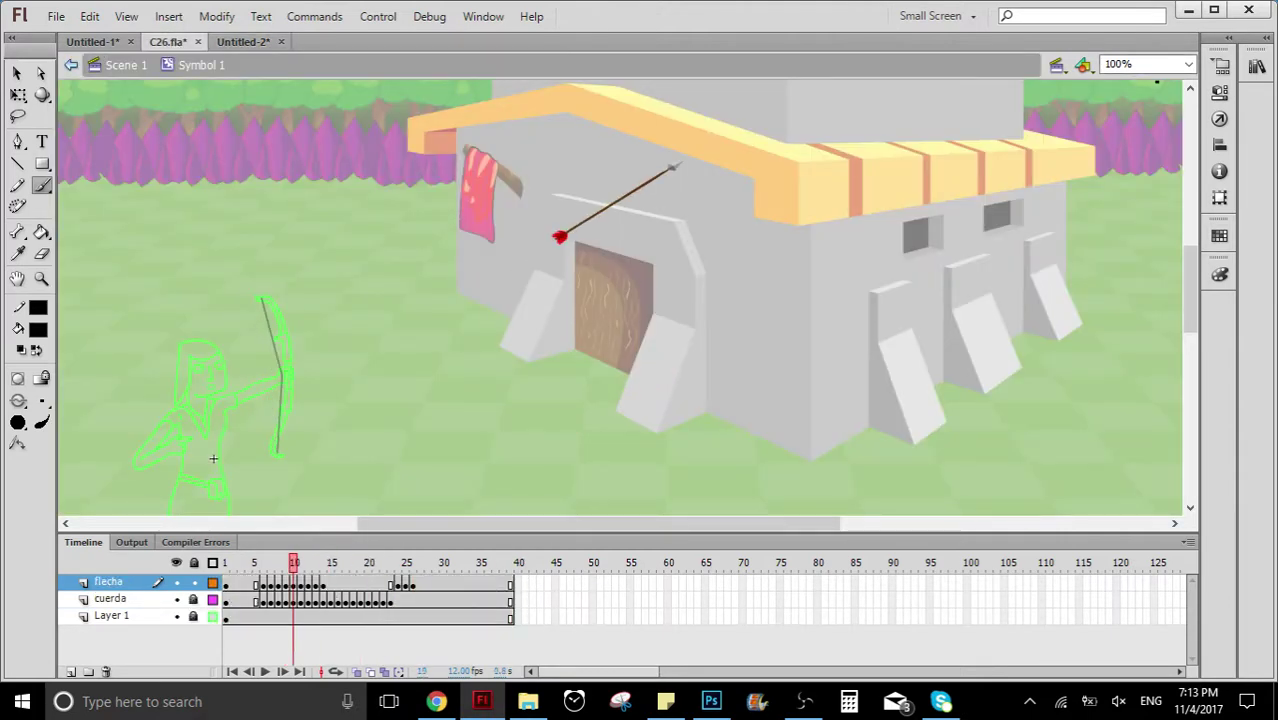
click(1188, 64)
click(1137, 168)
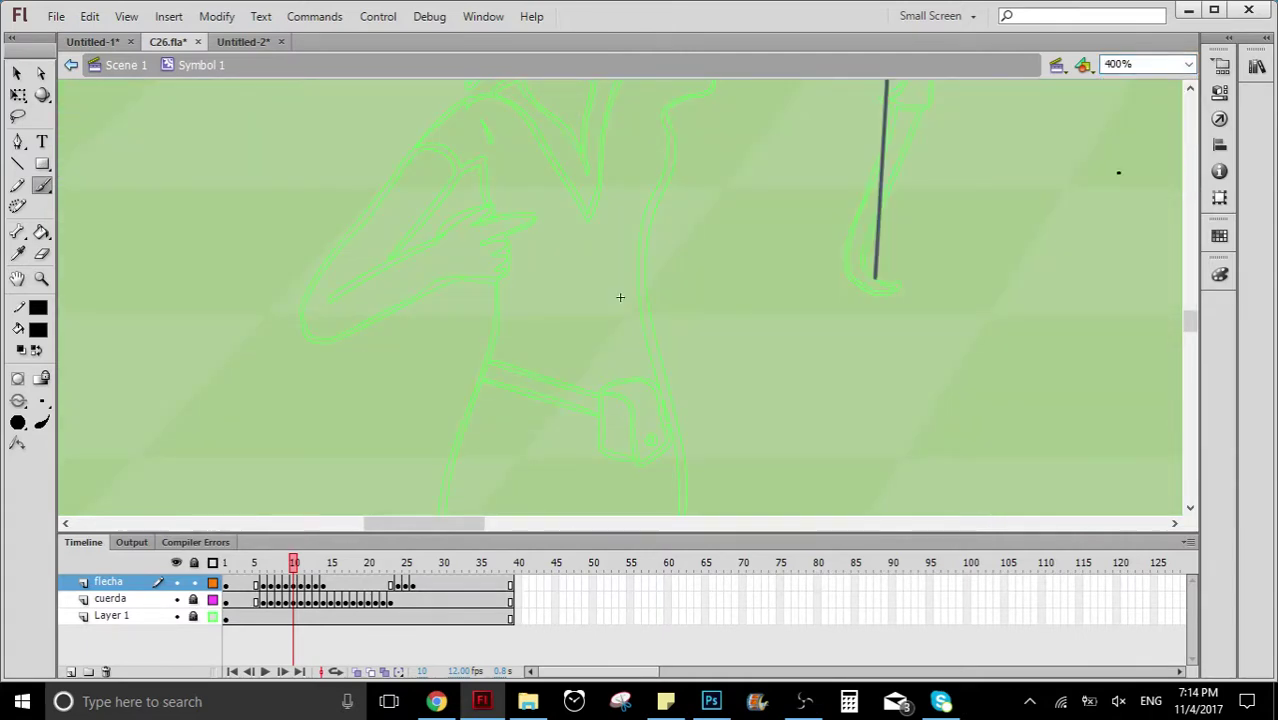
drag(440, 523, 645, 510)
scroll(691, 313, down, 2)
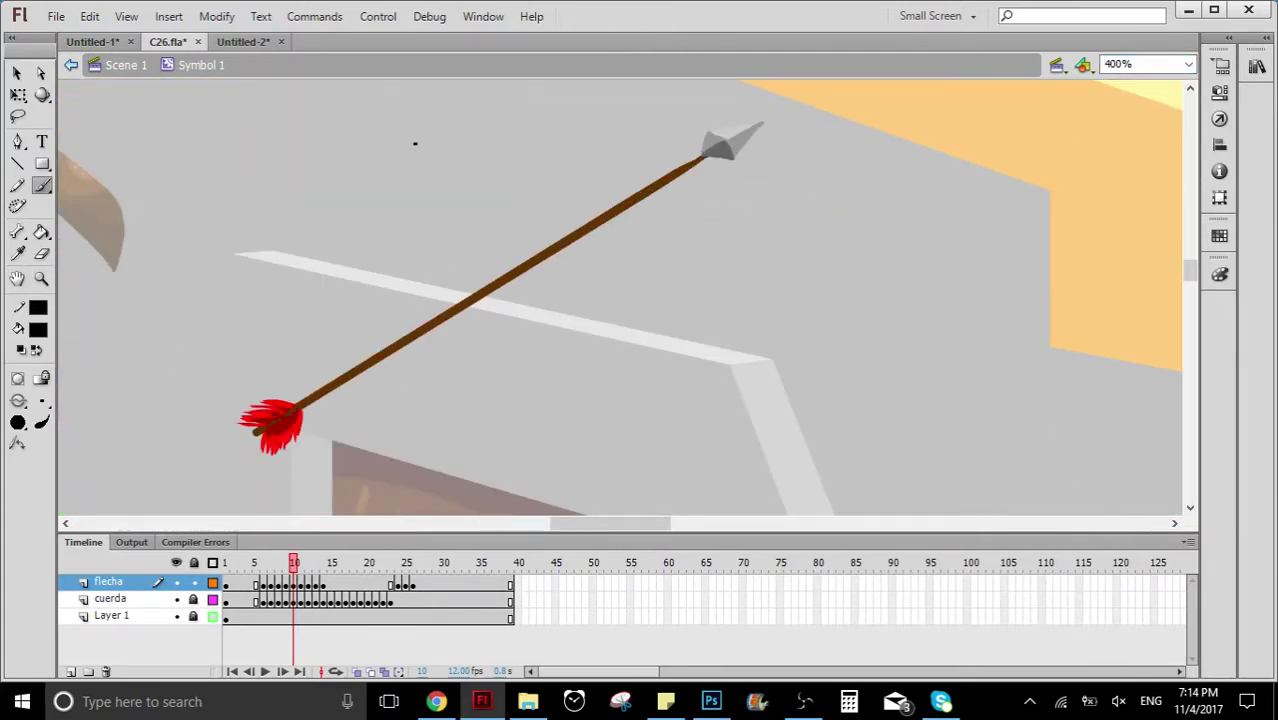
click(18, 94)
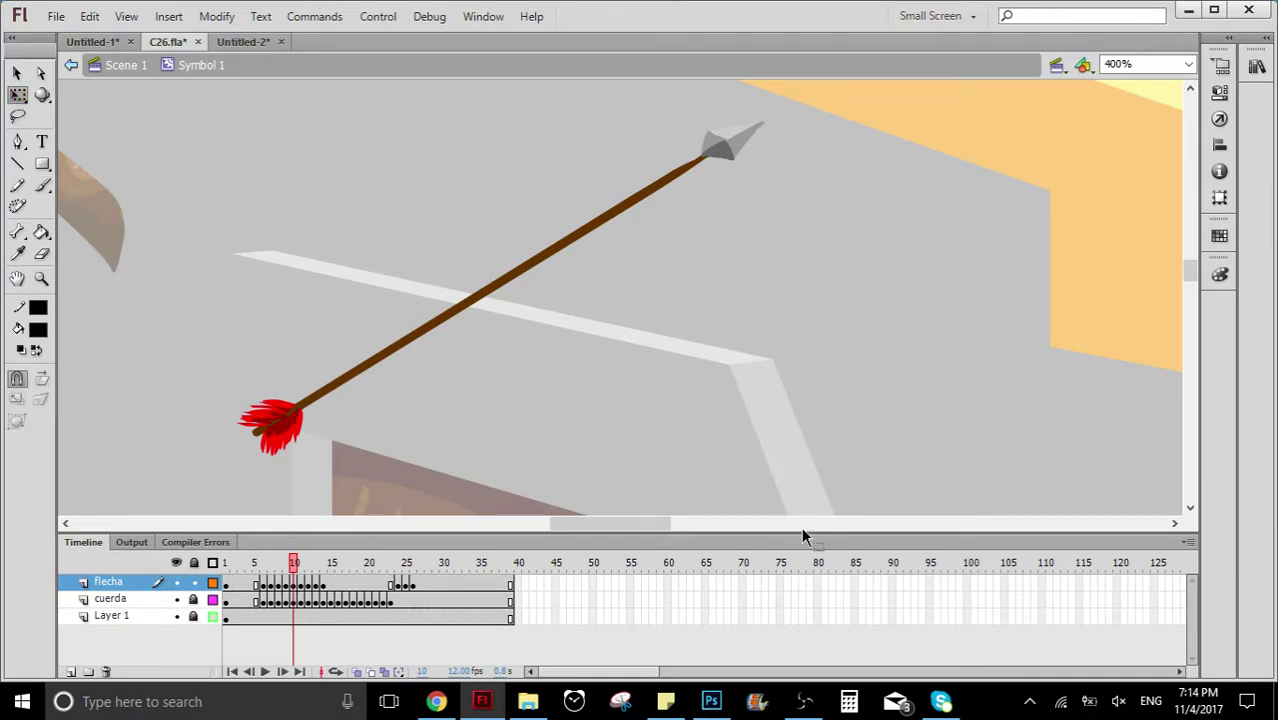
drag(130, 103, 837, 537)
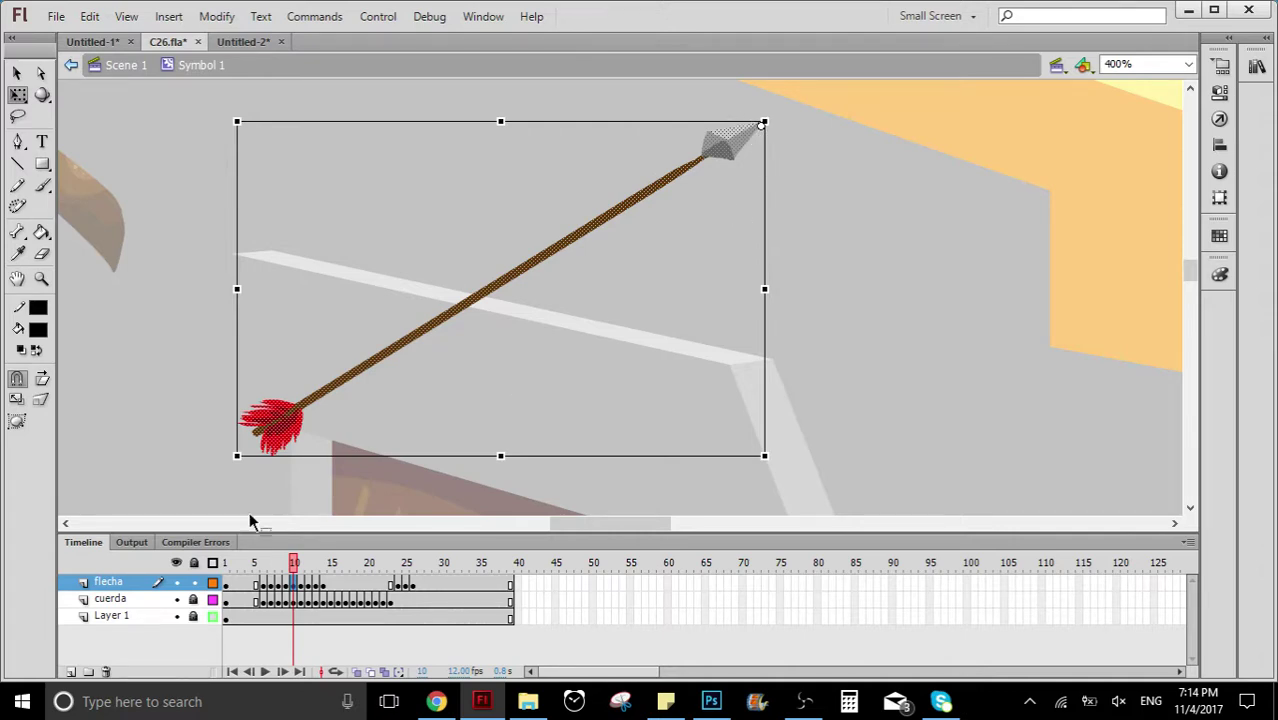
drag(221, 324, 792, 158)
Back in Untitled-2, brush a horizontal line across the stage on Layer 2's frame 1
key(ctrl+Tab)
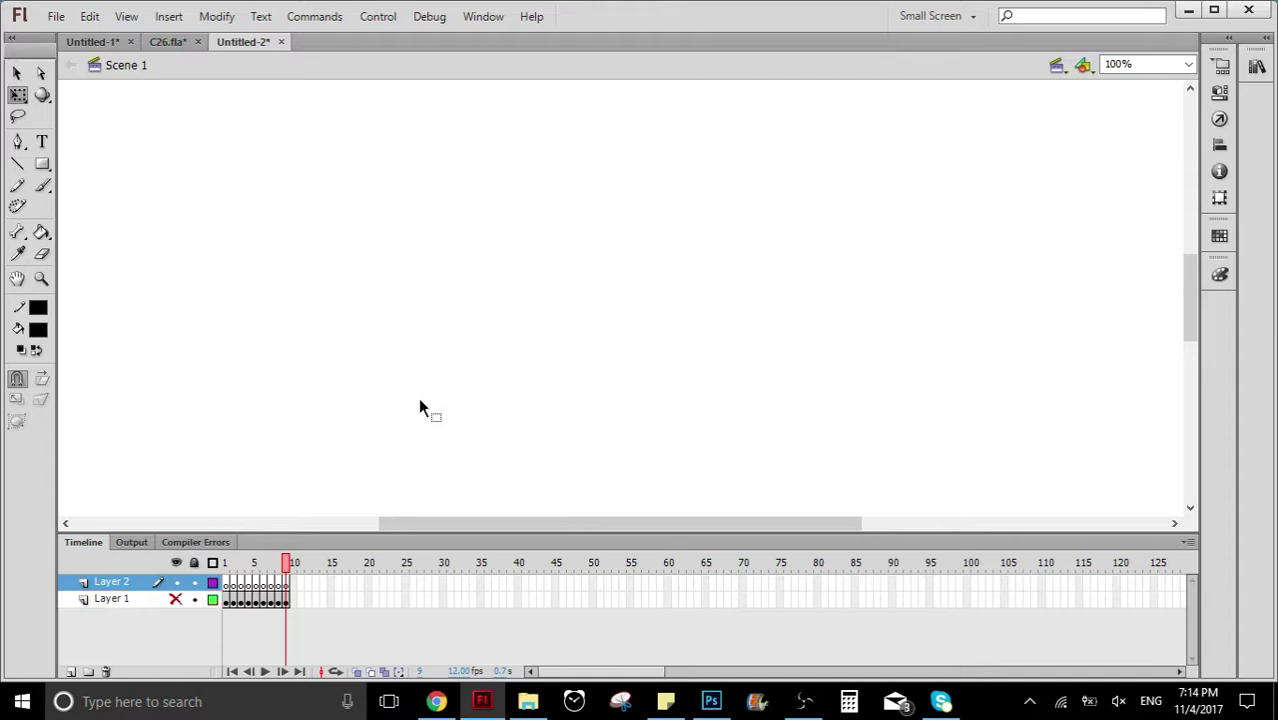
click(228, 584)
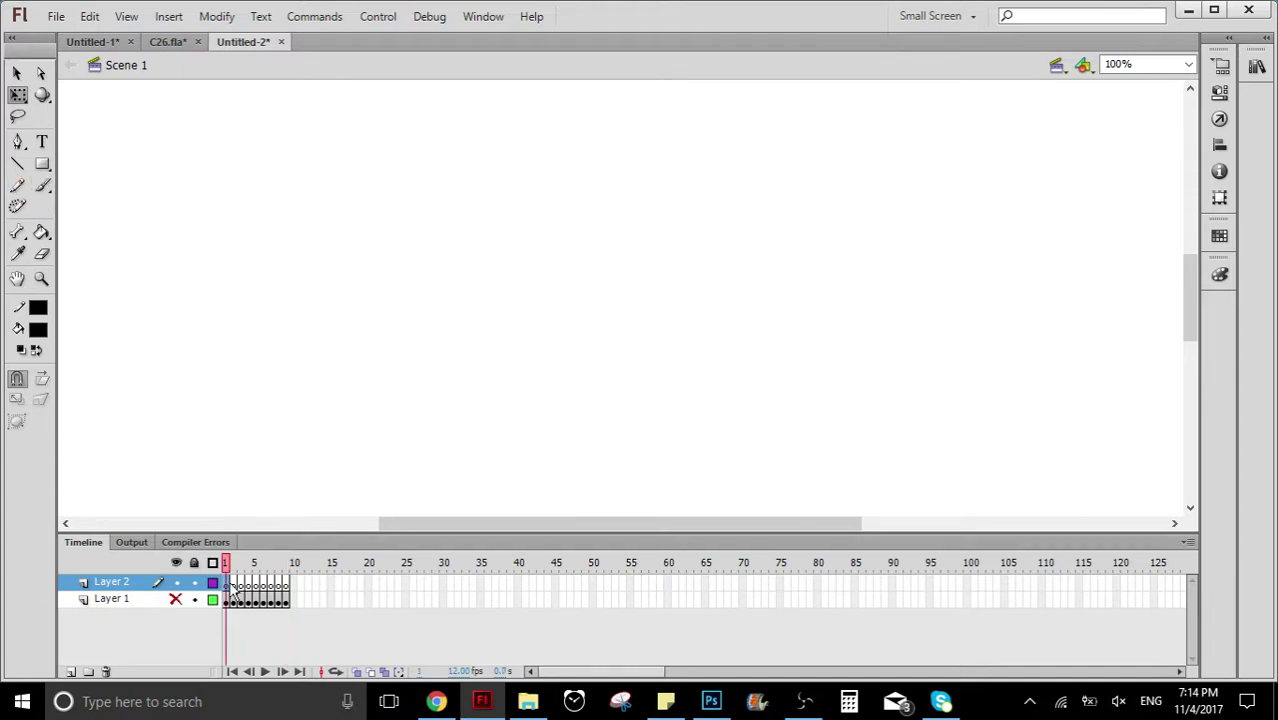
click(42, 186)
drag(795, 289, 314, 280)
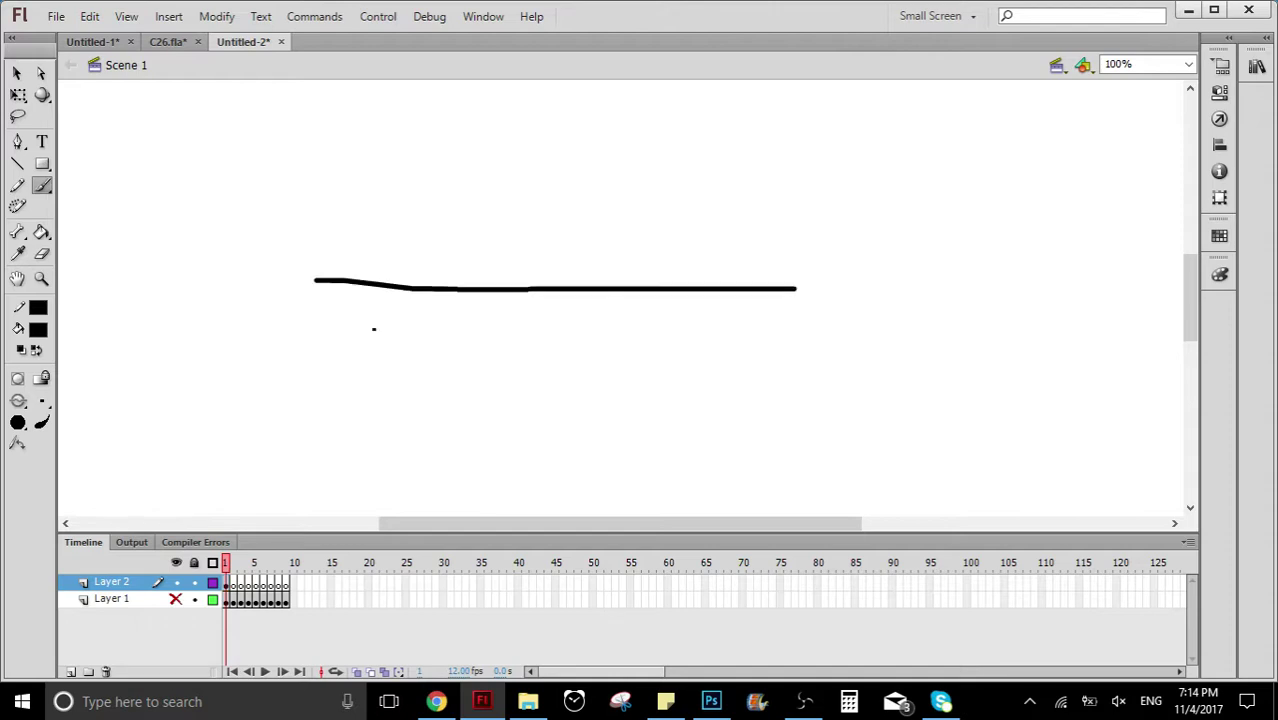
On frame 2, turn on Onion Skin and brush the line swung upward from its right end
click(233, 583)
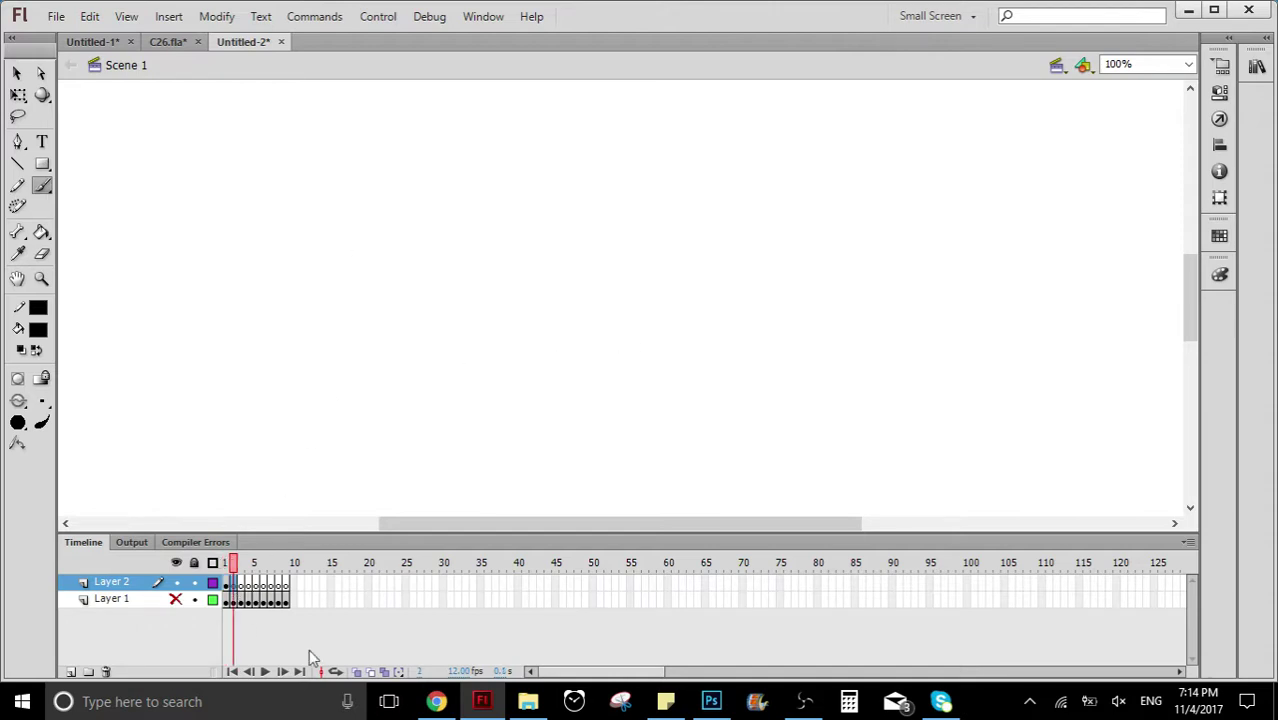
click(356, 672)
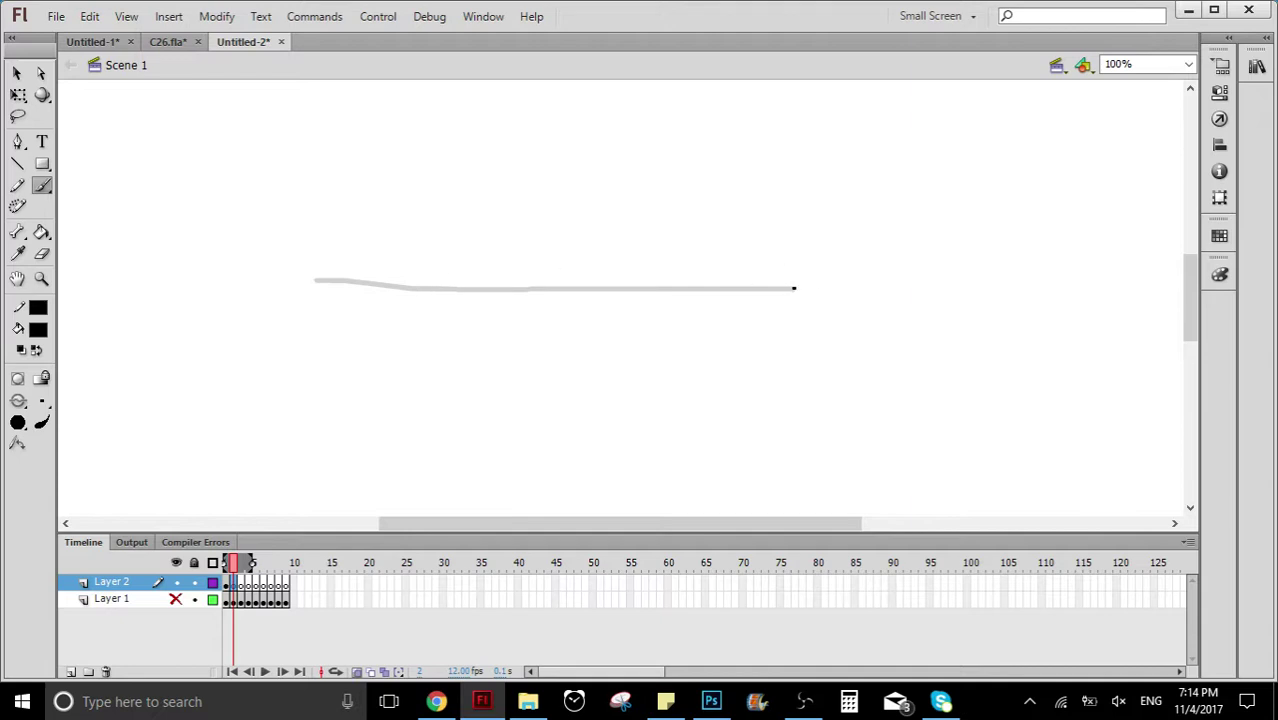
drag(794, 288, 343, 175)
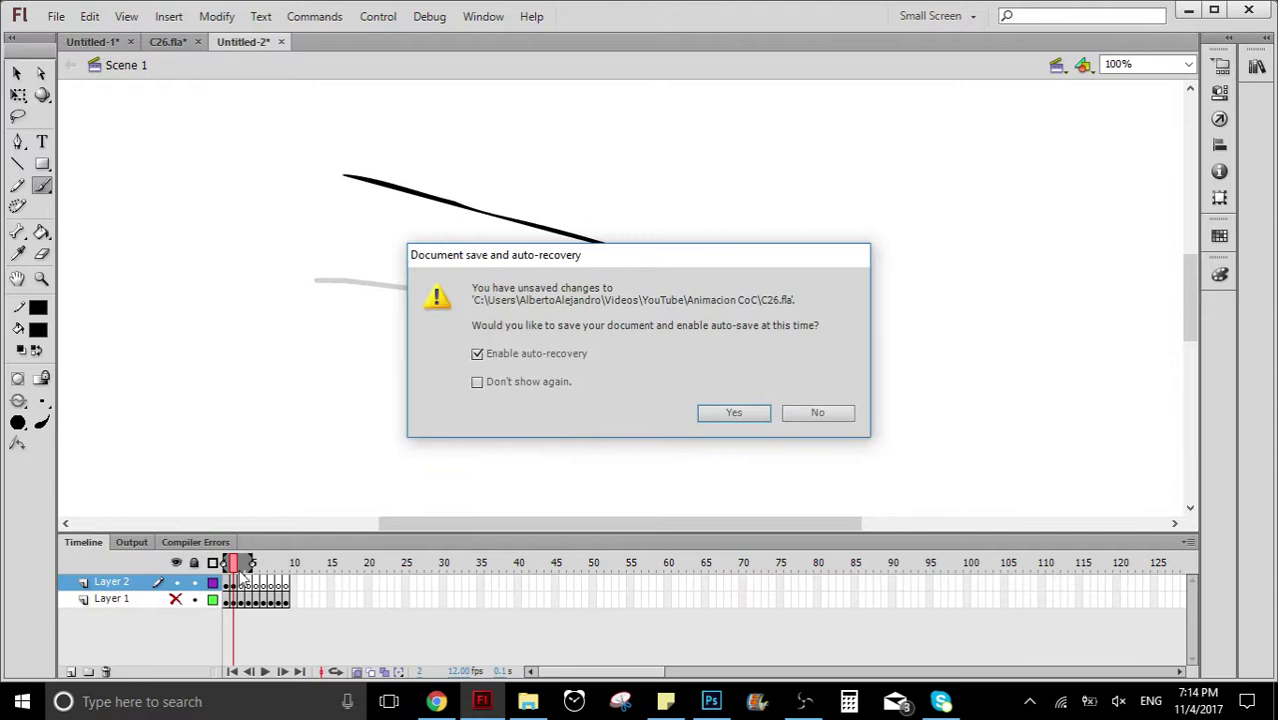
click(819, 413)
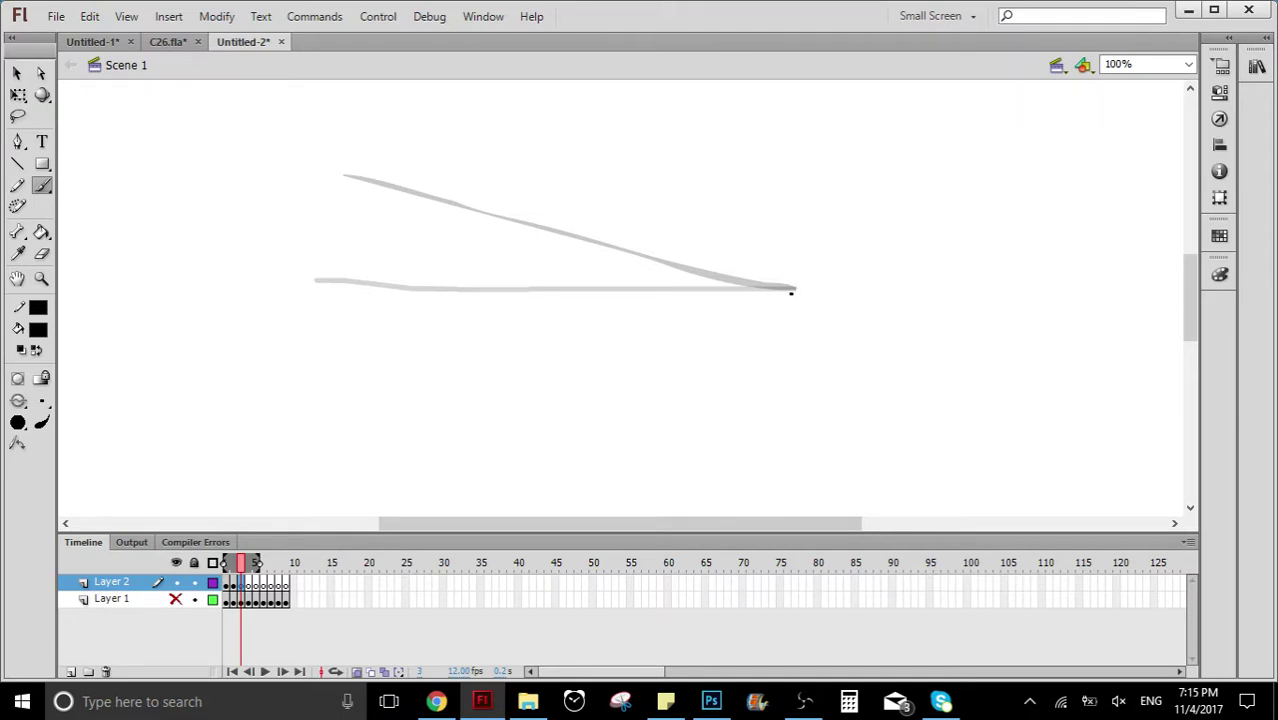
Brush the next three poses from the same right tip: swung down, up-left, then down-left
drag(790, 287, 322, 381)
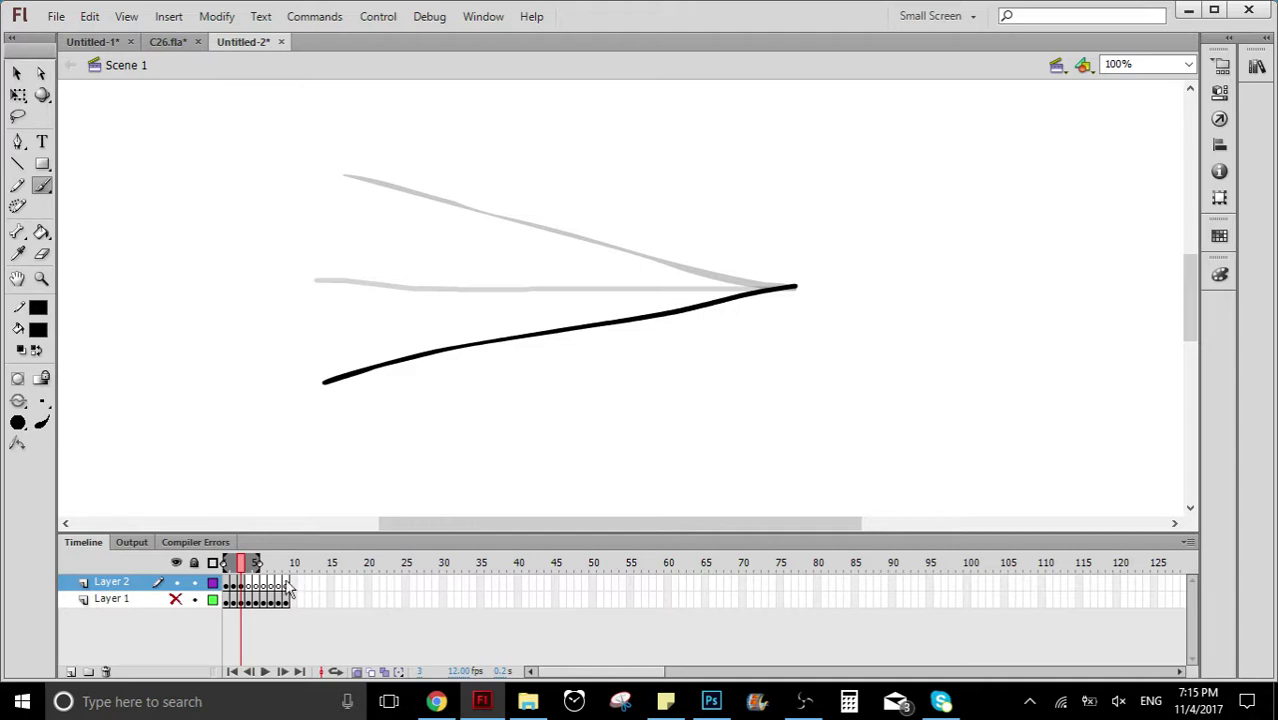
click(250, 588)
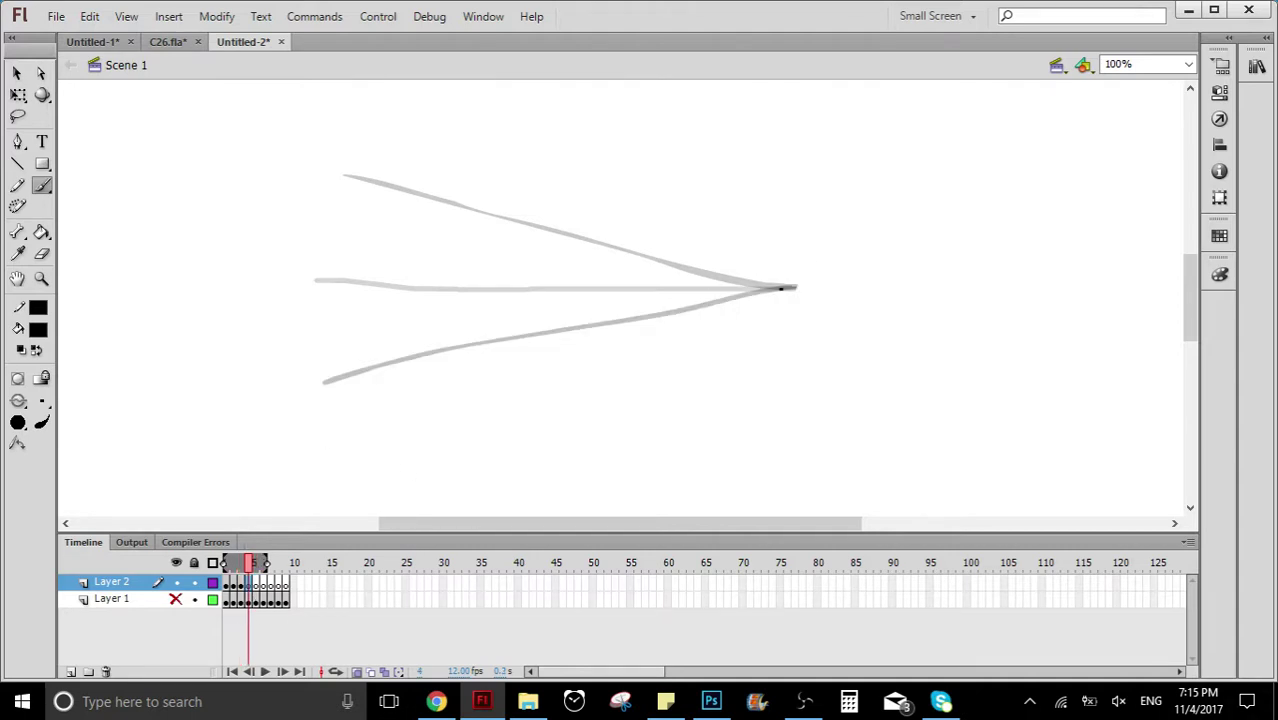
drag(790, 287, 330, 228)
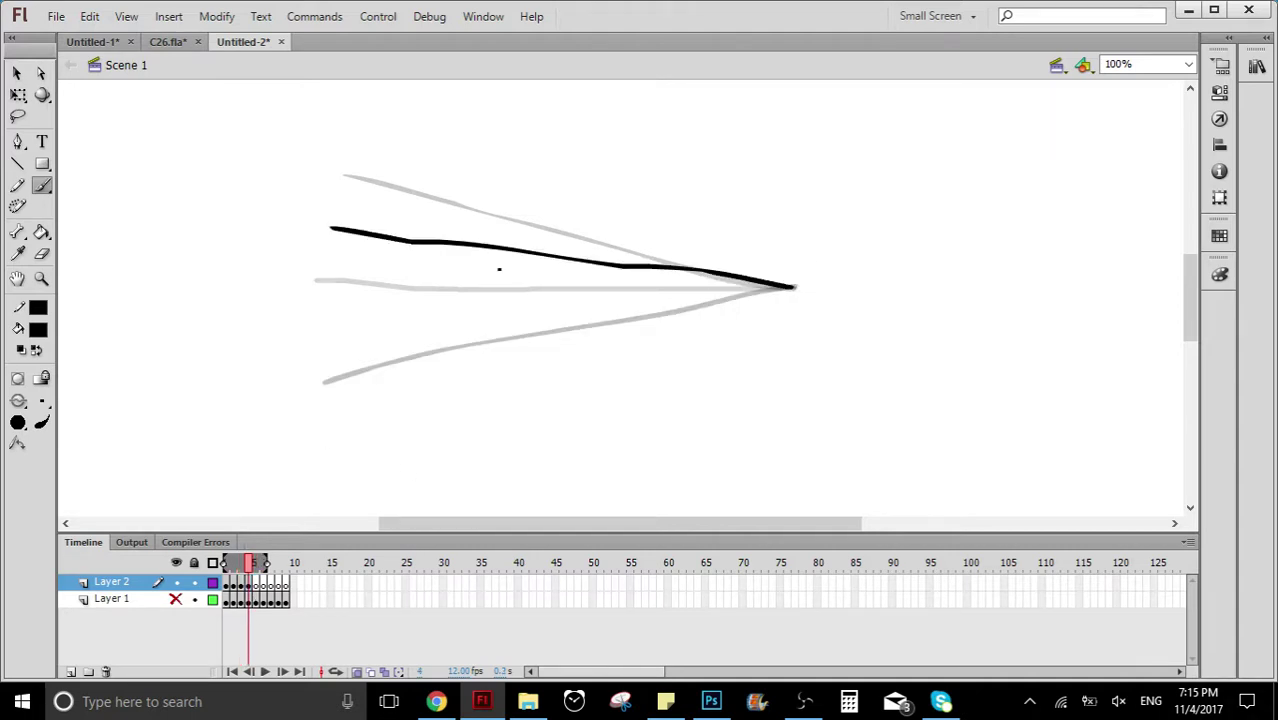
click(256, 588)
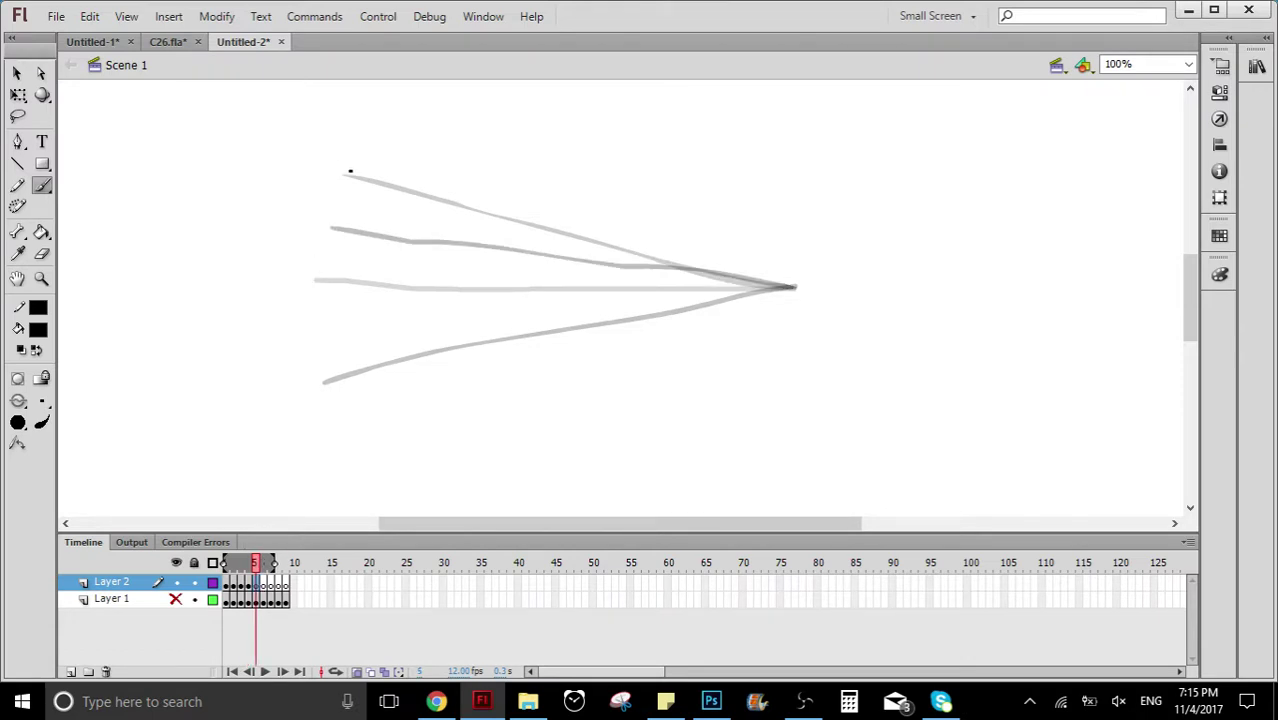
drag(757, 288, 323, 331)
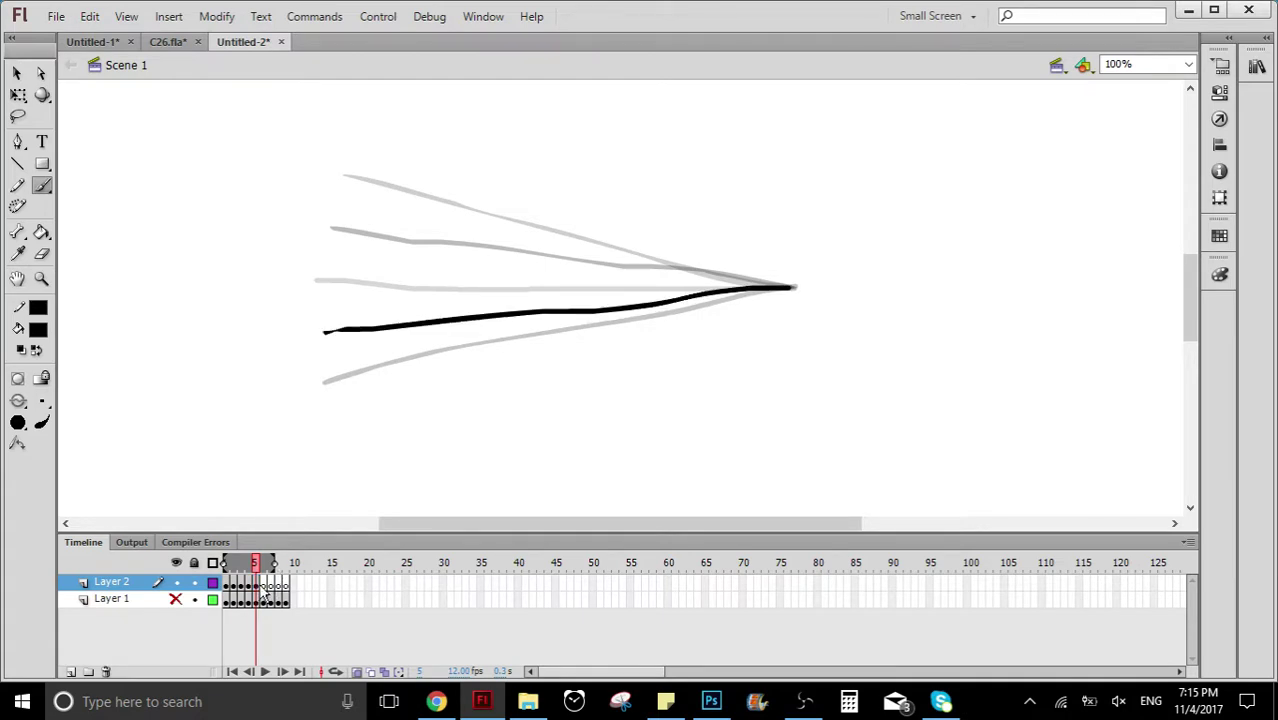
Brush progressively smaller up and down swings on the following frames until the line lies flat on frame 9
click(264, 590)
drag(795, 288, 327, 256)
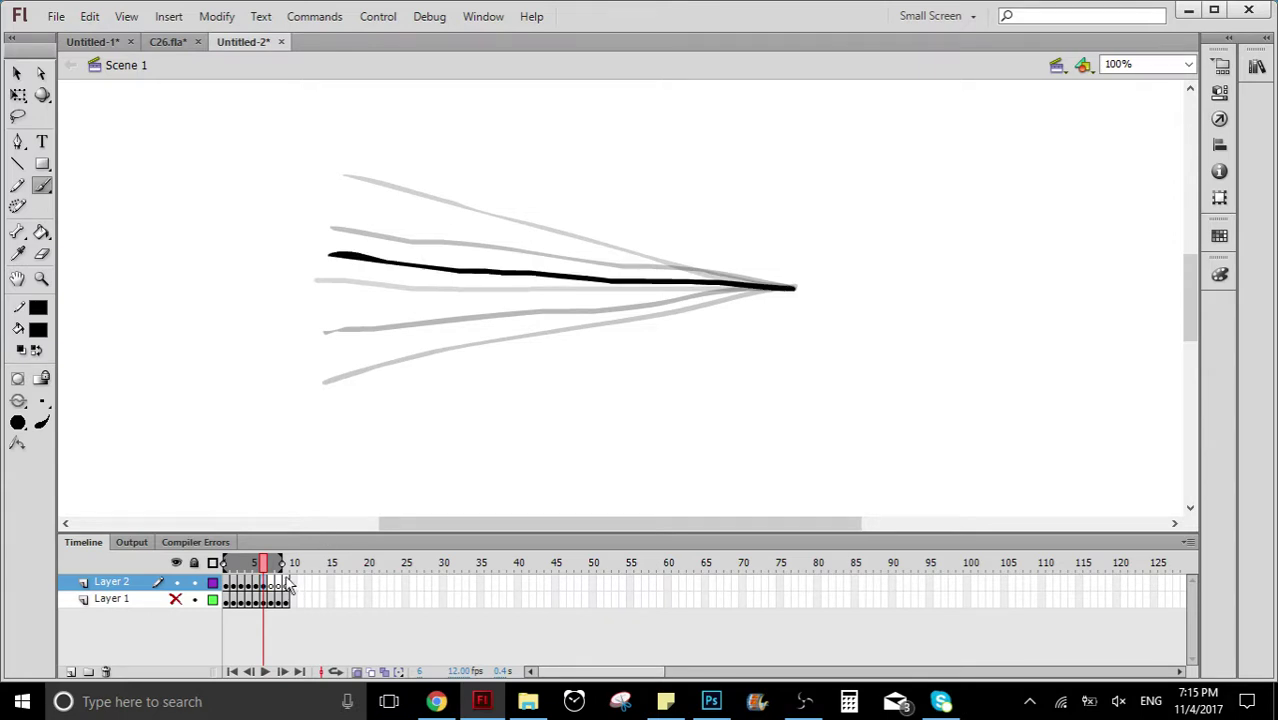
click(270, 588)
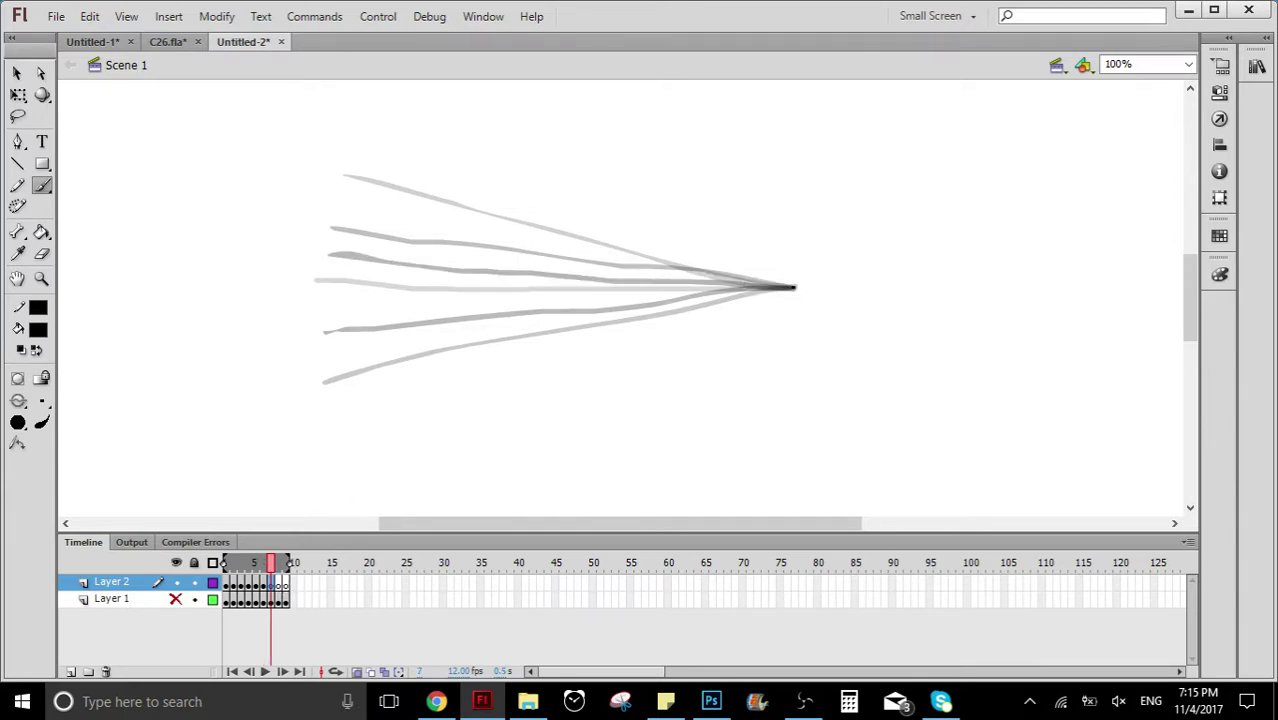
drag(795, 287, 392, 304)
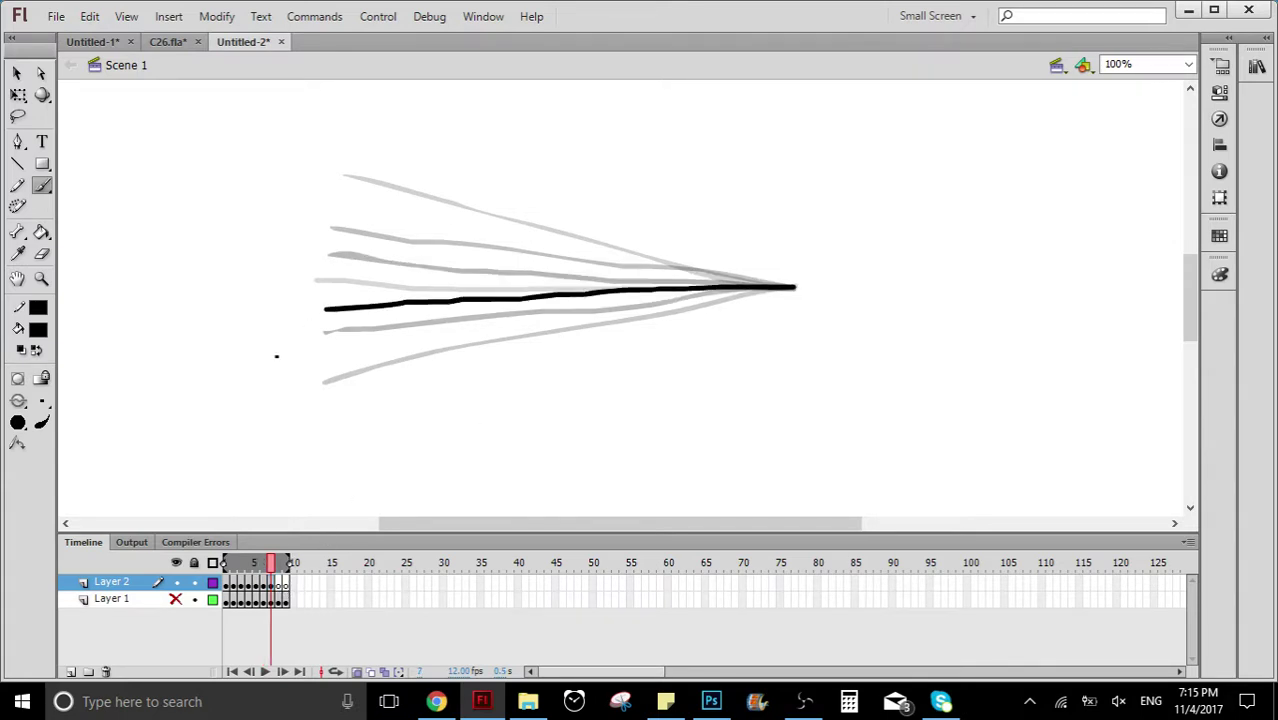
click(279, 588)
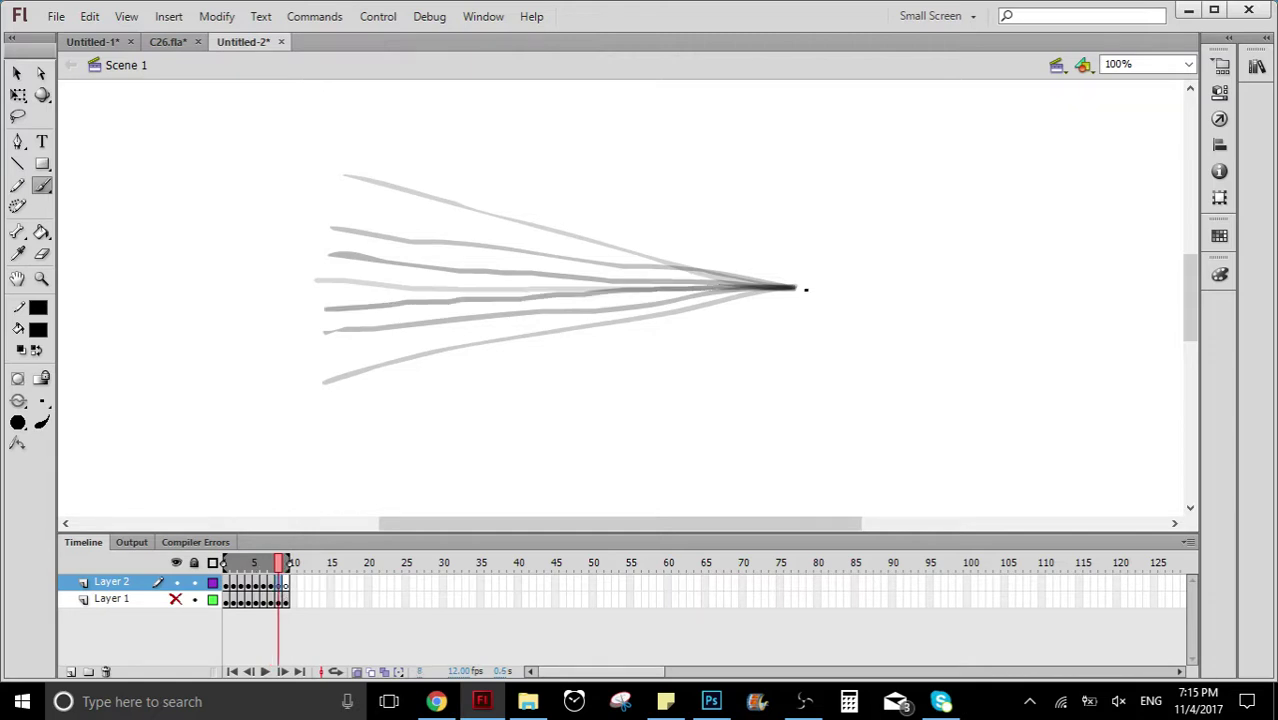
drag(795, 287, 324, 267)
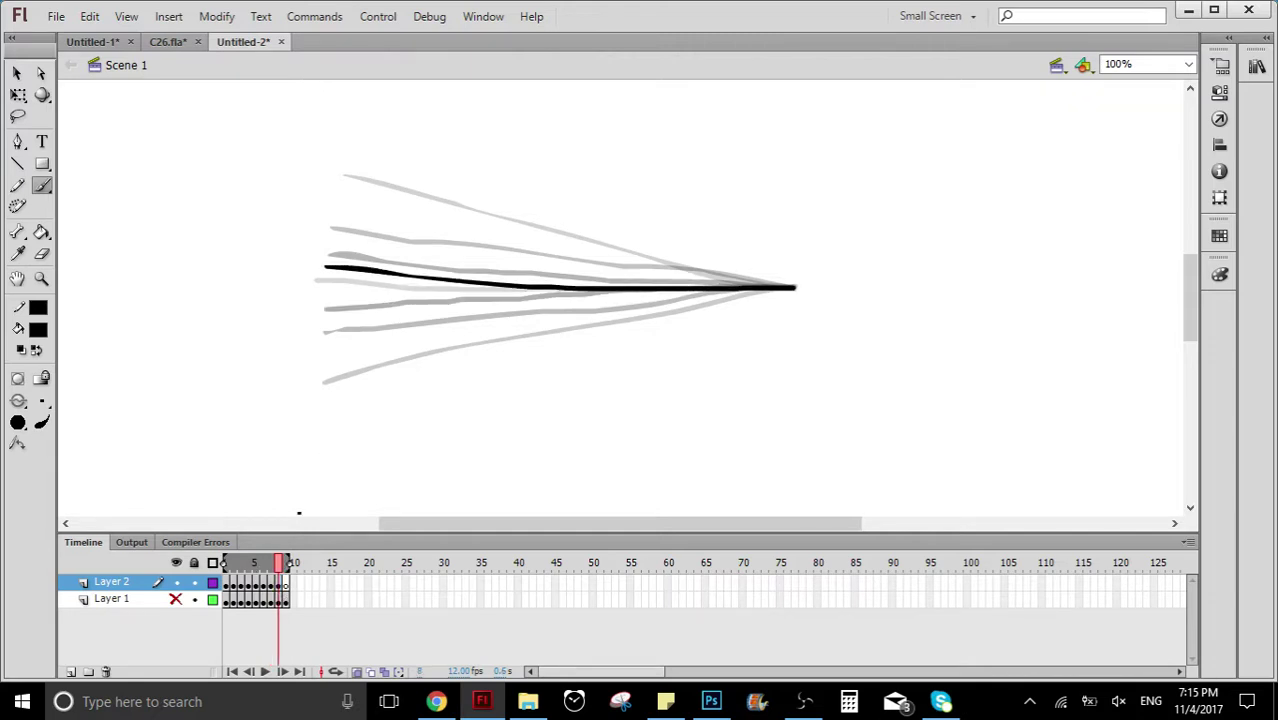
click(288, 588)
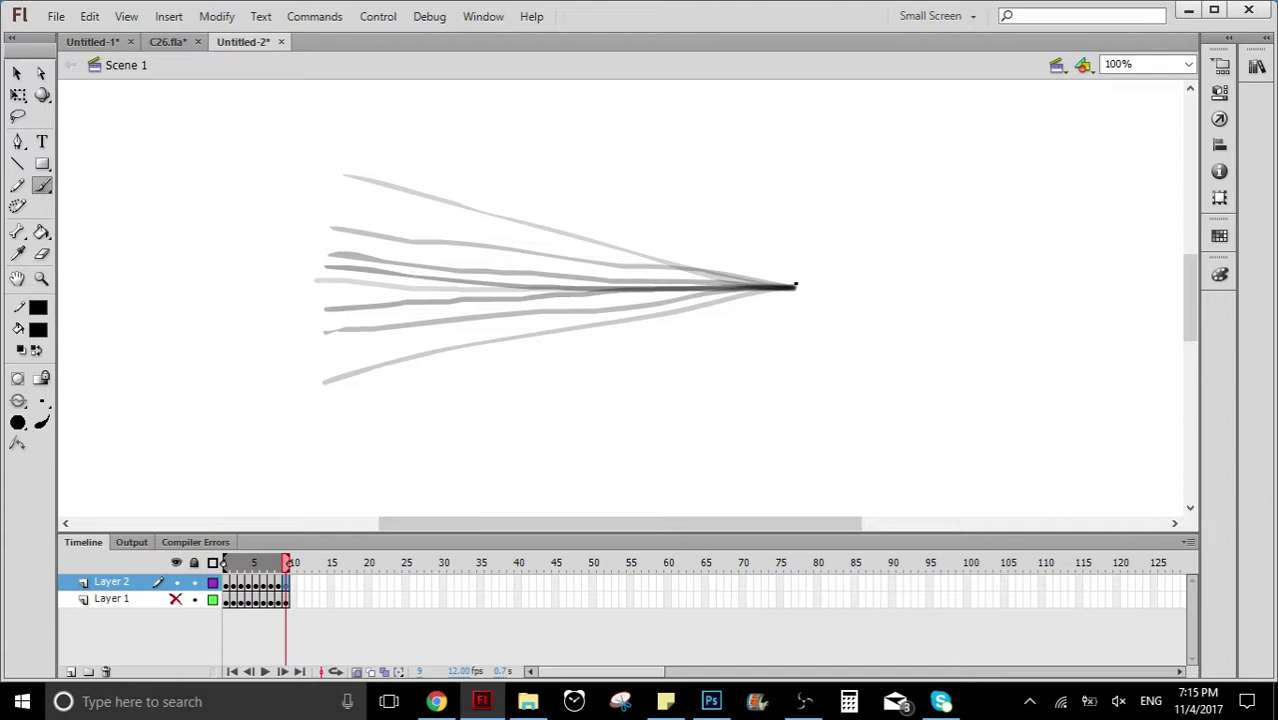
drag(795, 287, 320, 290)
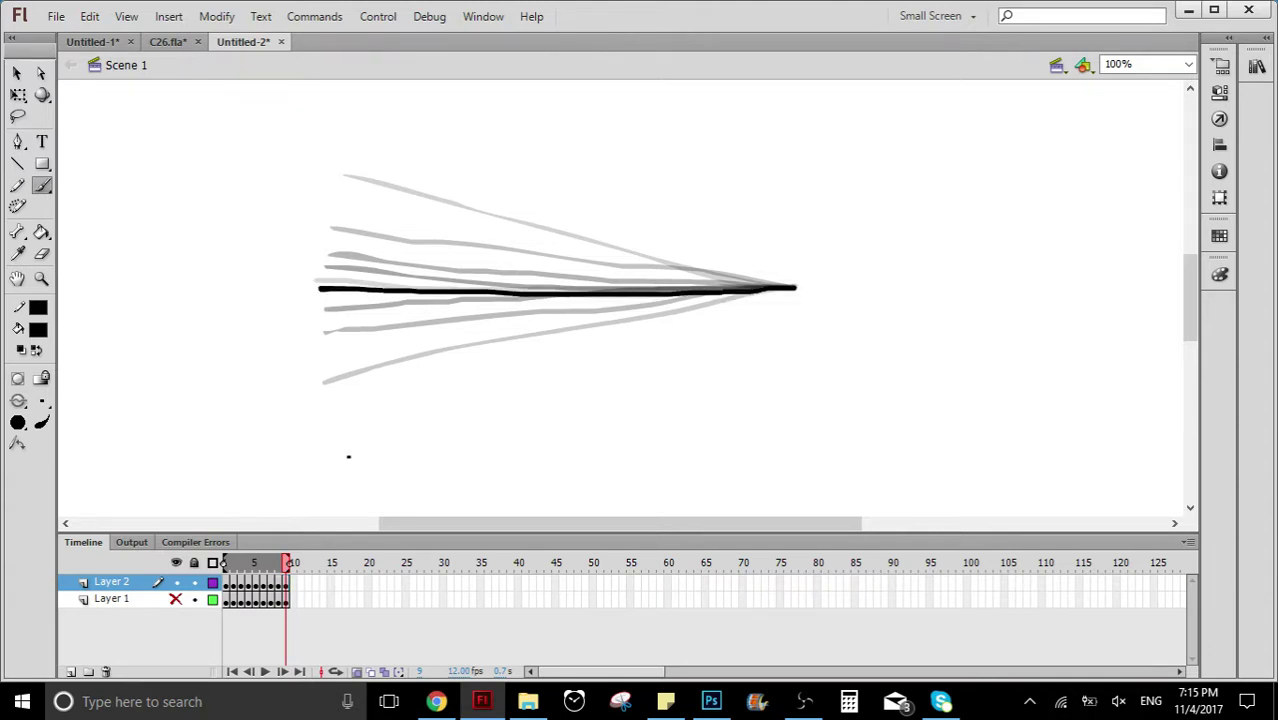
Play and replay the nine-frame wobble animation several times to check the shrinking swings
key(Return)
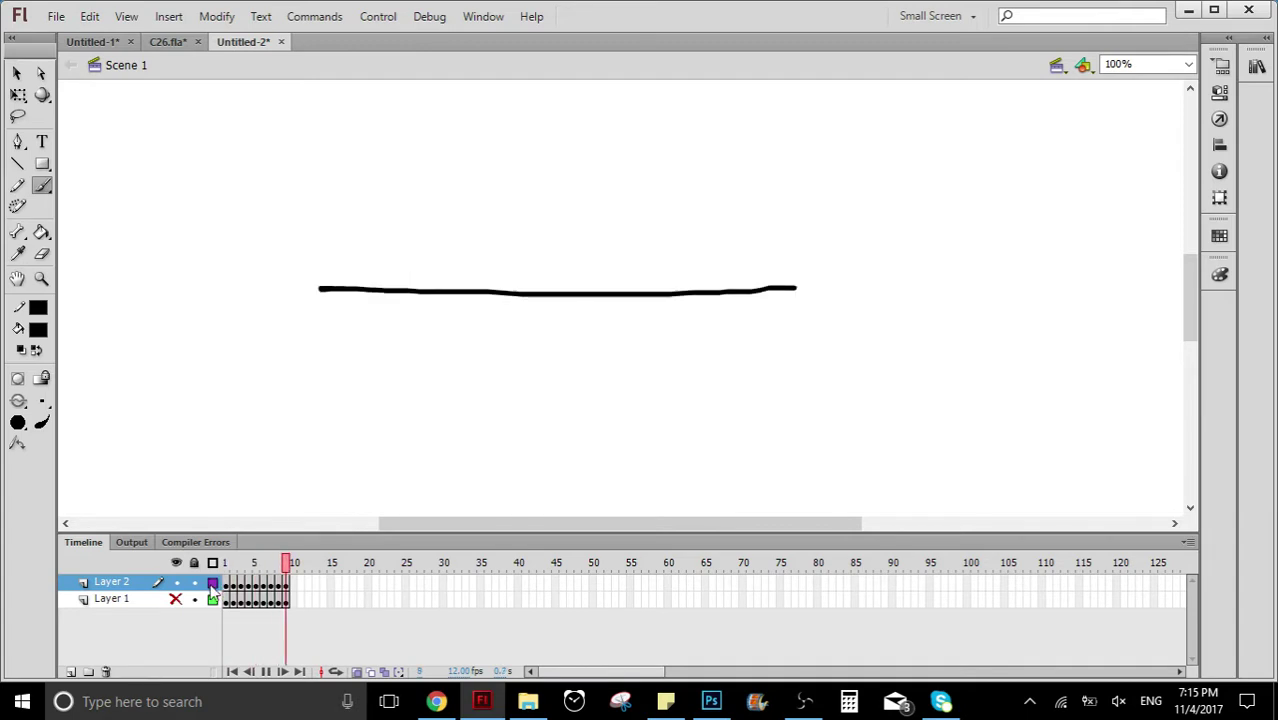
key(Return)
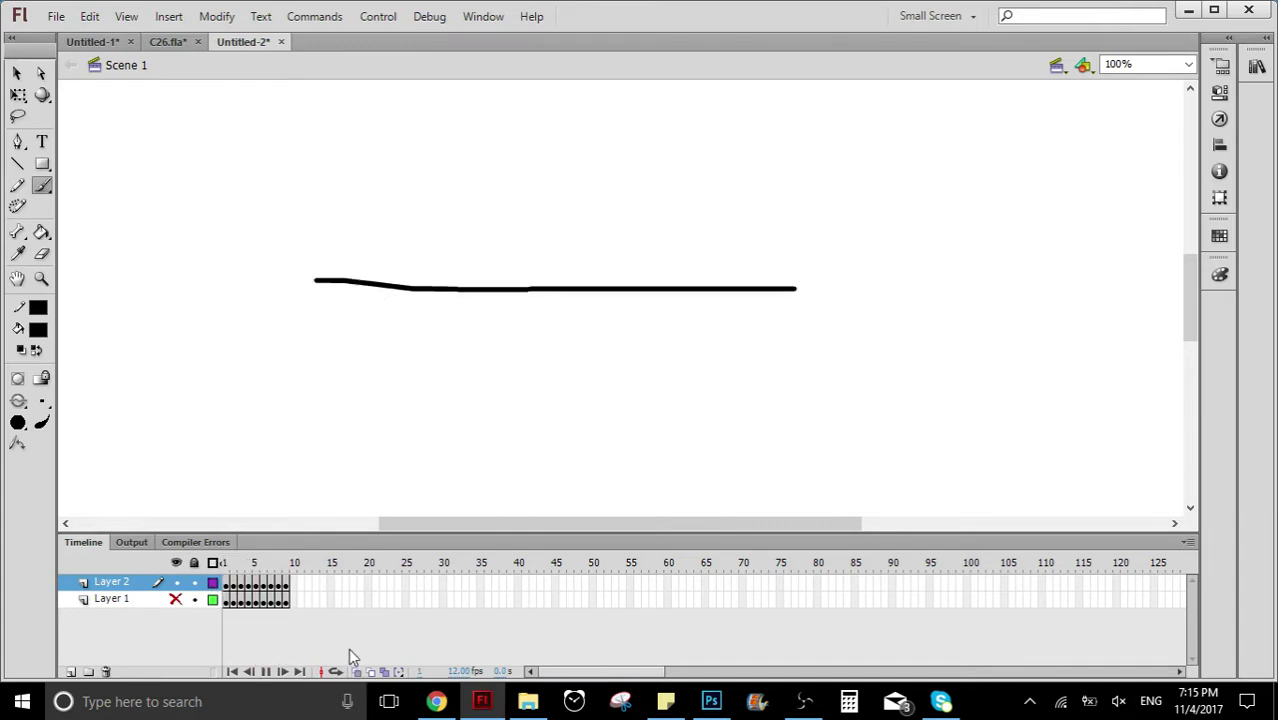
key(Return)
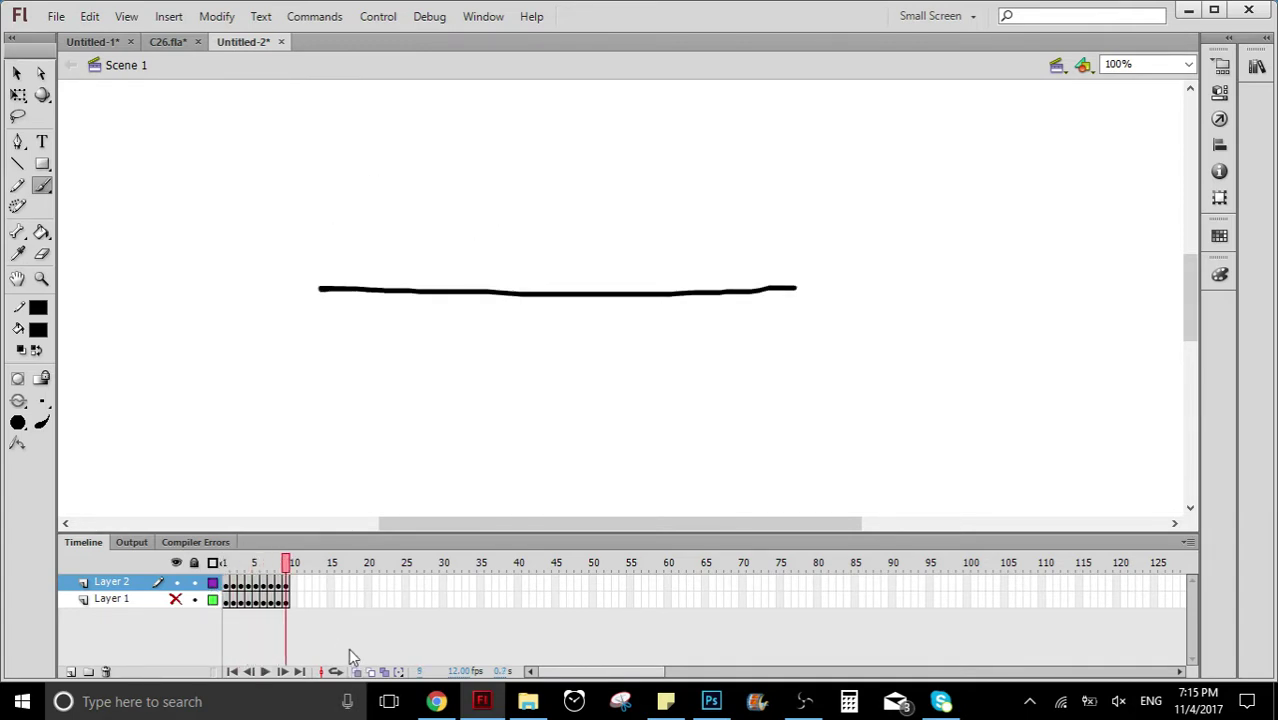
key(Return)
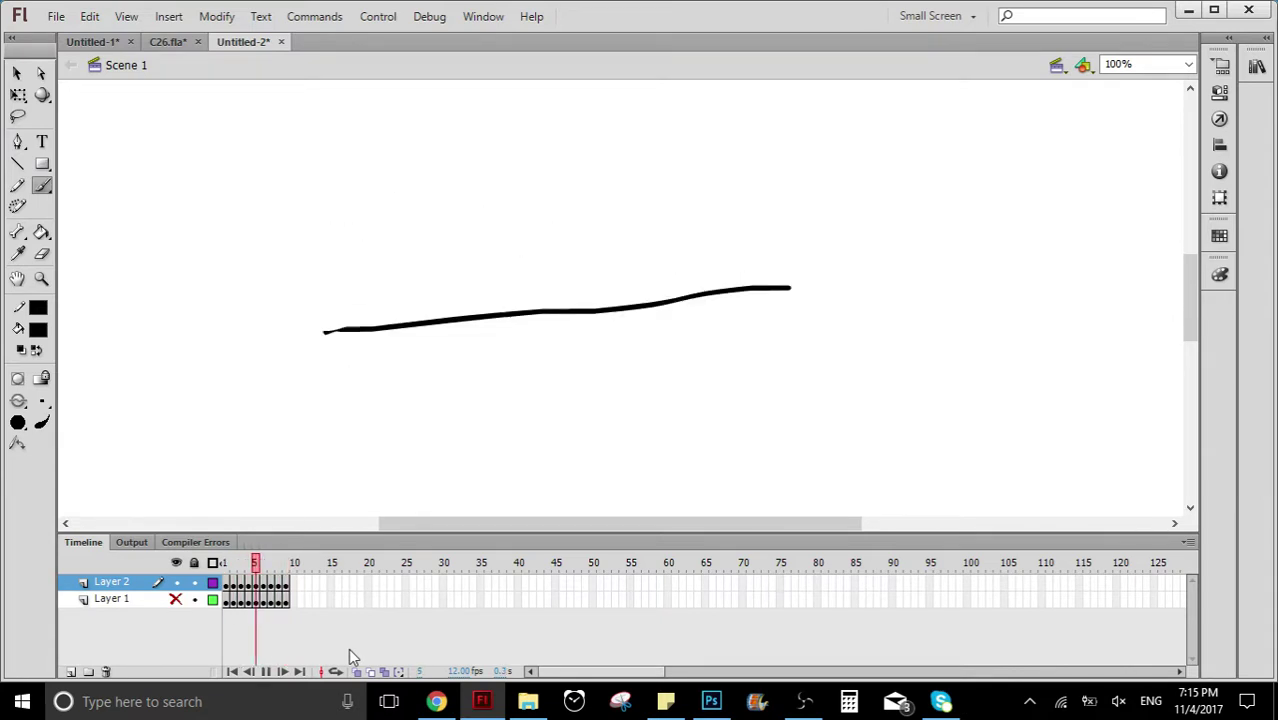
key(Return)
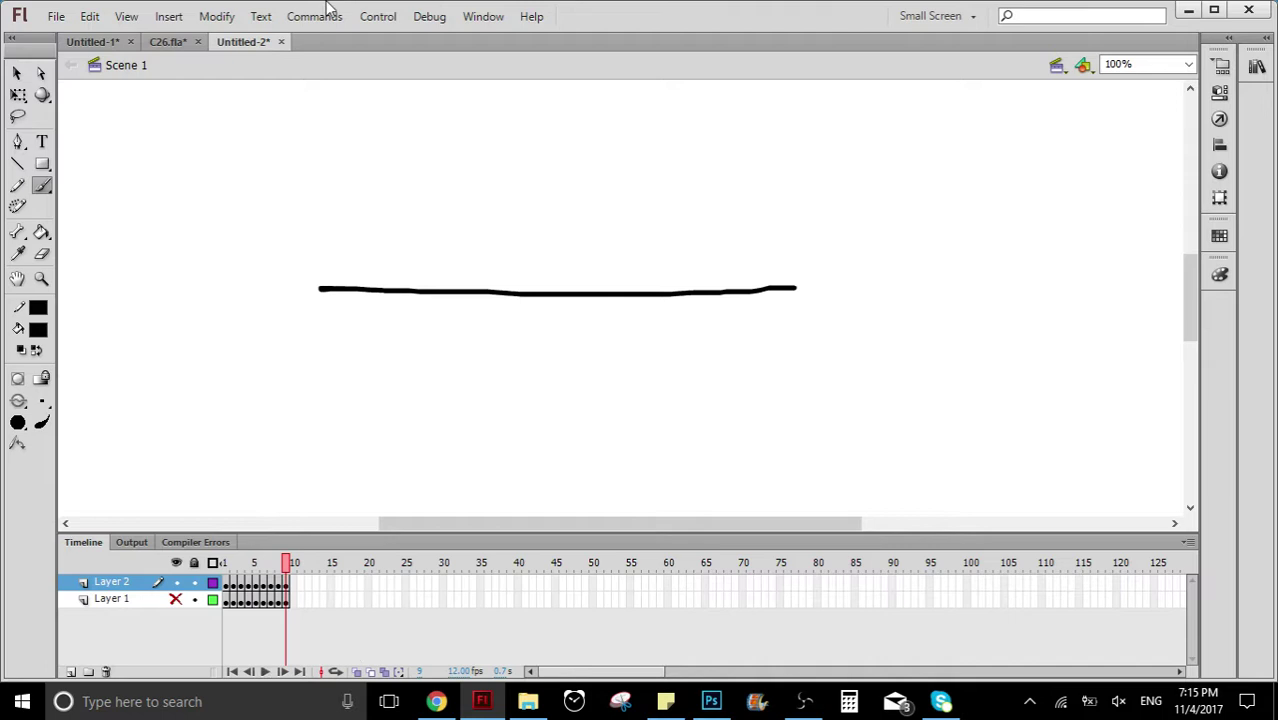
Switch to C26.fla, zoom the stage to 200%, and pan to the archer
click(100, 42)
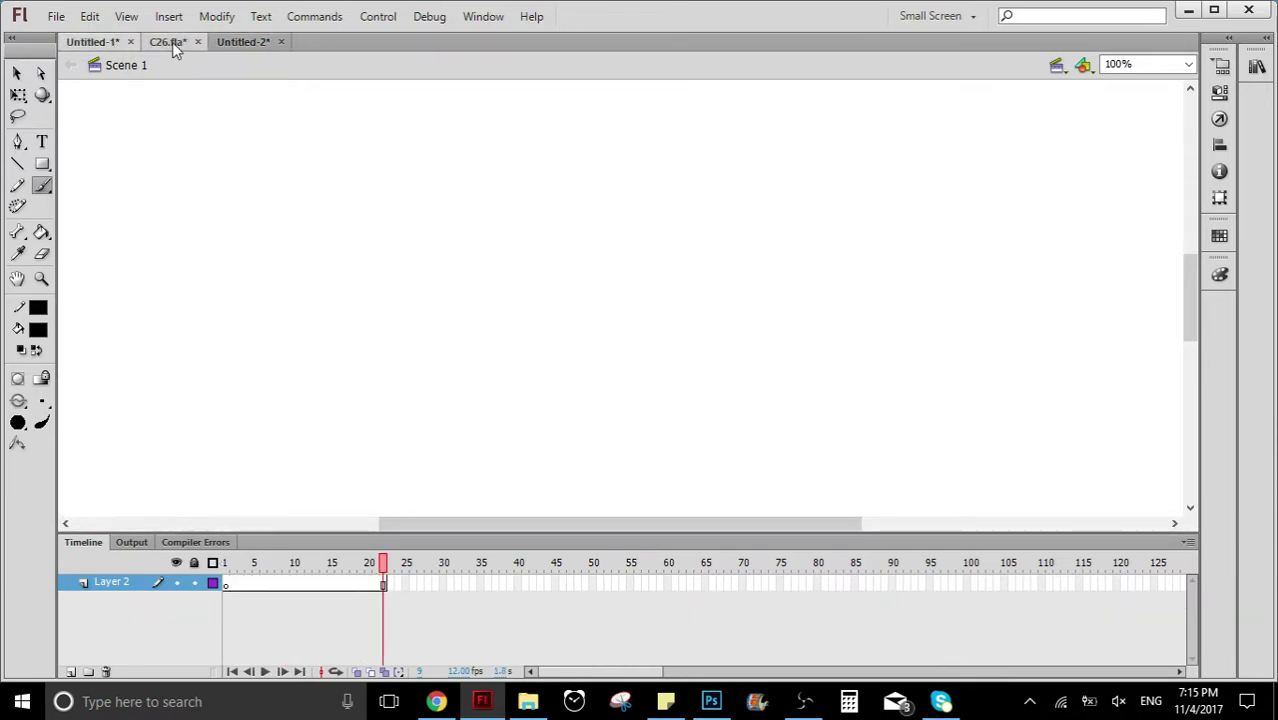
click(172, 42)
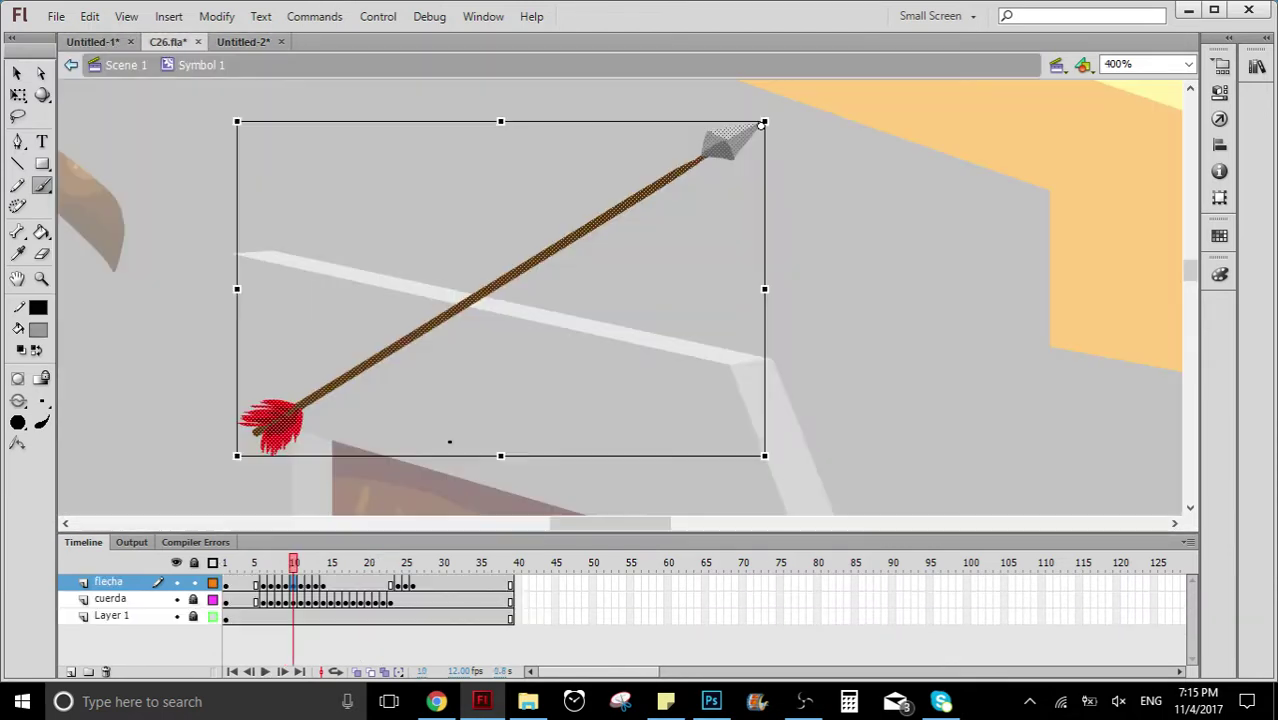
click(1188, 64)
click(1121, 158)
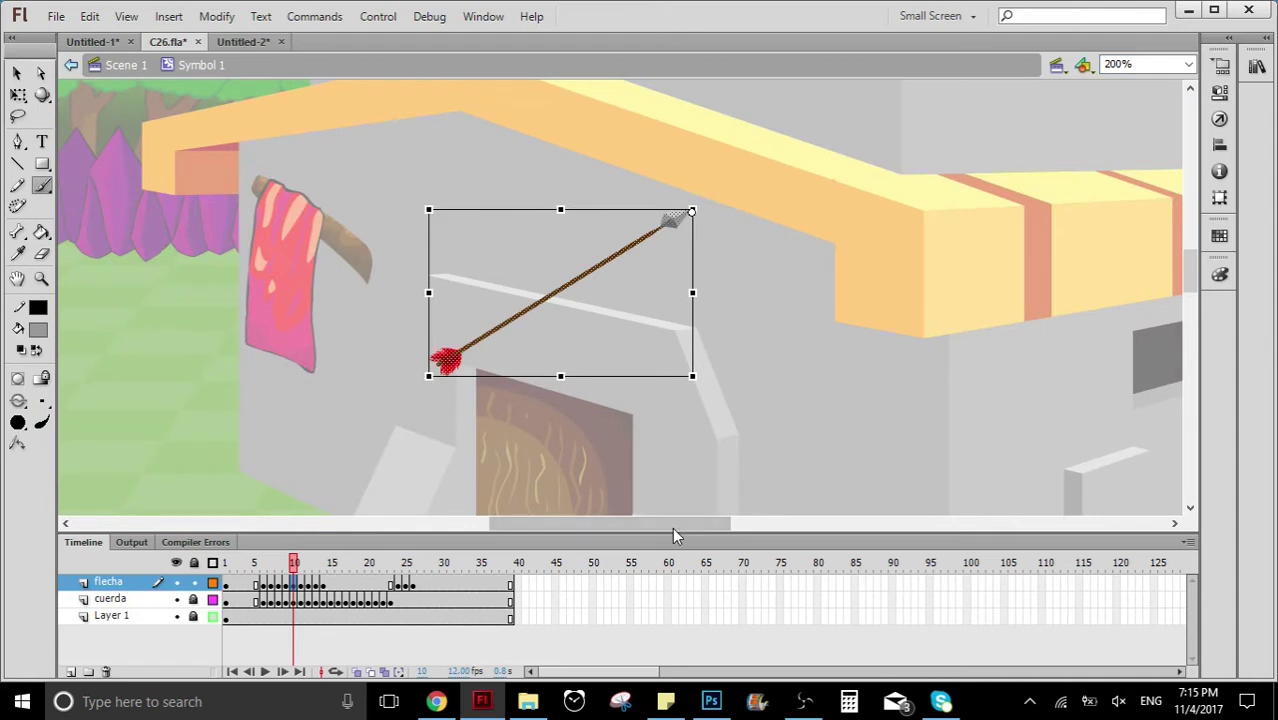
drag(593, 528, 488, 528)
scroll(296, 381, down, 5)
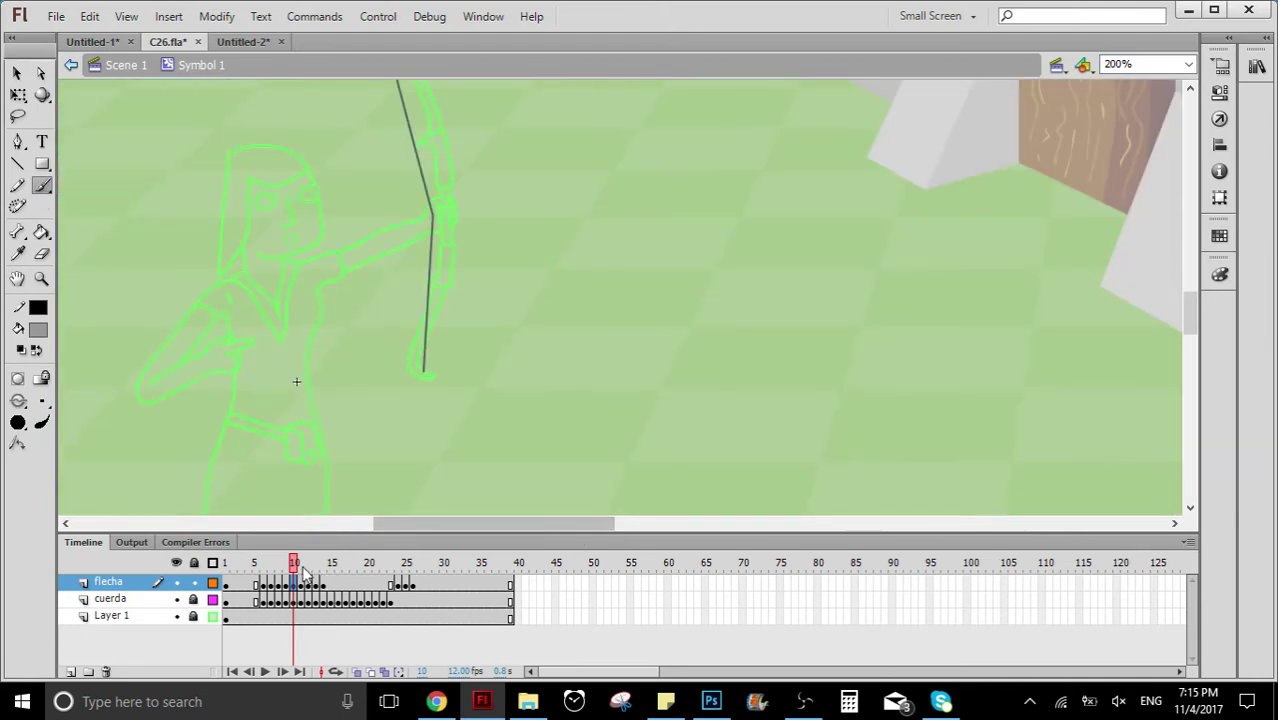
Scrub the timeline to review the nocked arrow and bowstring, then bring the OBS window forward
mouse_move(291, 565)
mouse_down()
mouse_move(265, 568)
mouse_move(383, 567)
mouse_up()
scroll(622, 323, up, 2)
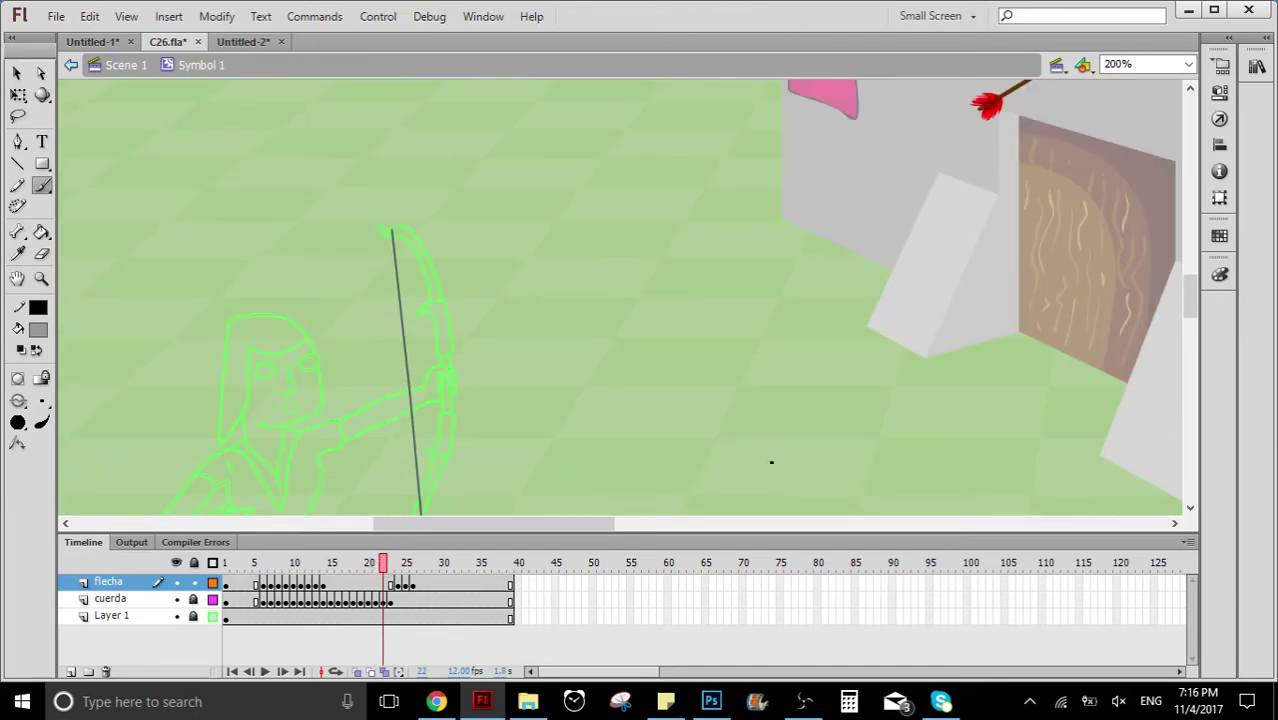
scroll(762, 446, down, 1)
drag(577, 529, 676, 523)
scroll(755, 401, up, 6)
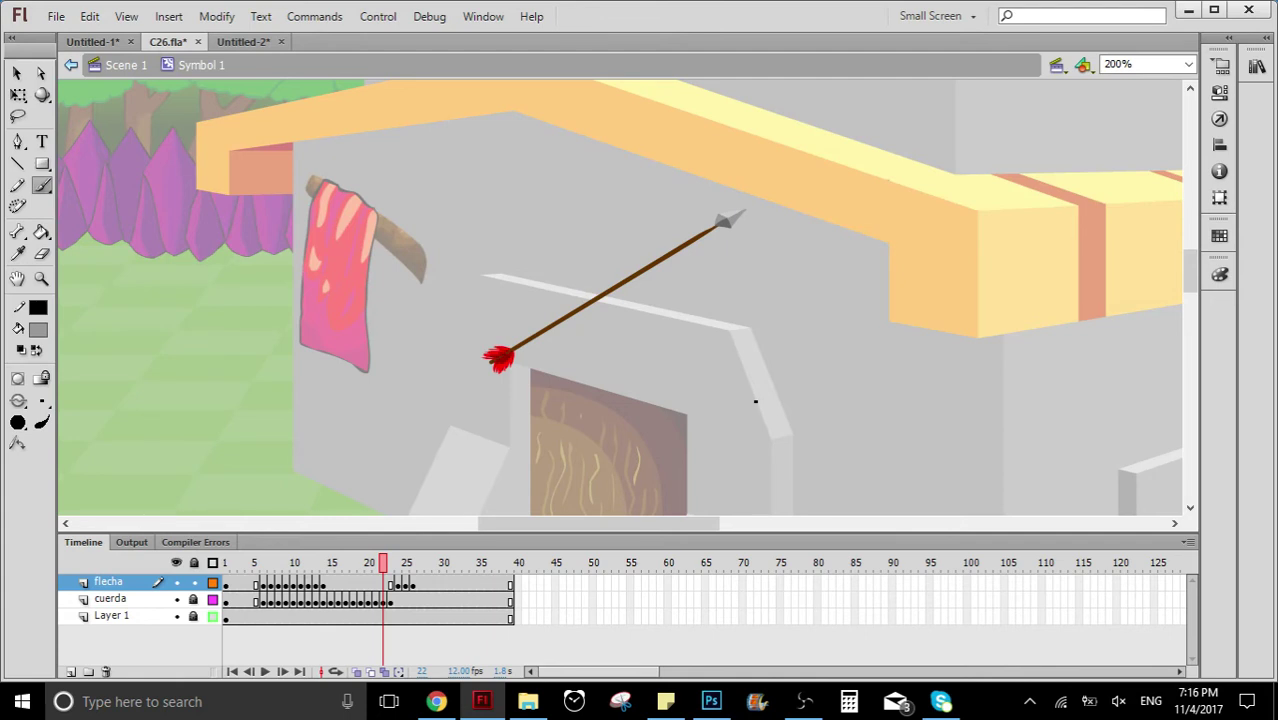
click(803, 701)
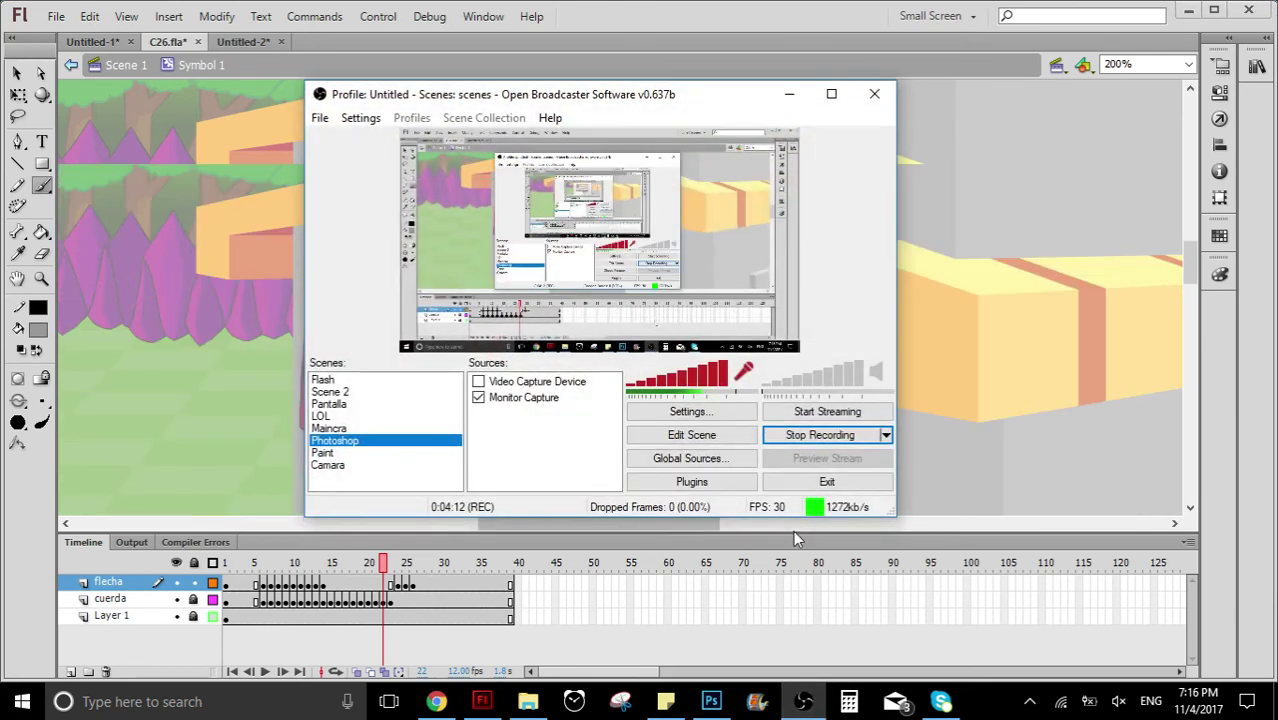